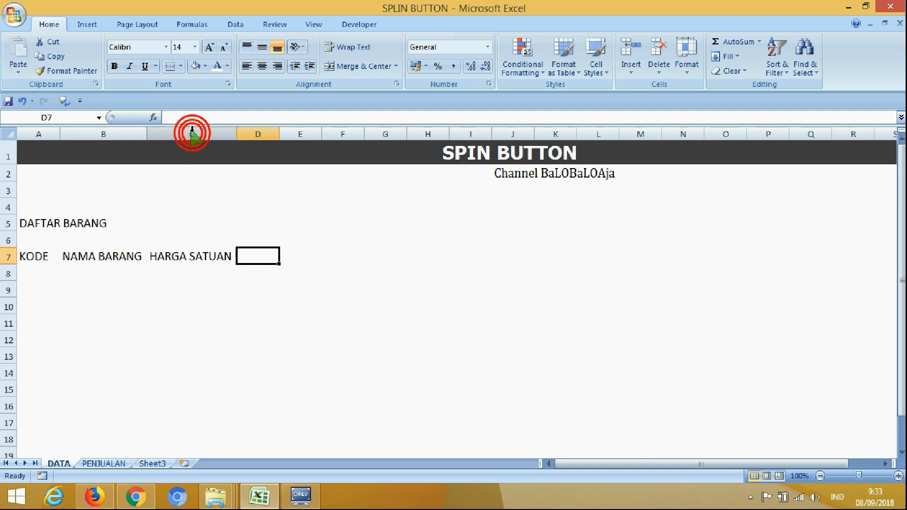
Center the KODE, NAMA BARANG and HARGA SATUAN headers horizontally and vertically, and increase the height of row 7.
{"action": "left_click", "coordinate": [36, 268]}
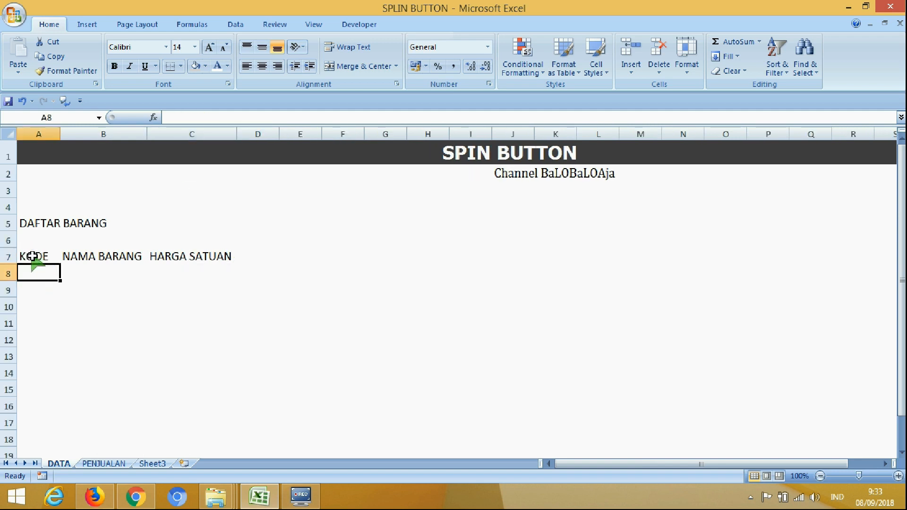
{"action": "left_click", "coordinate": [35, 256]}
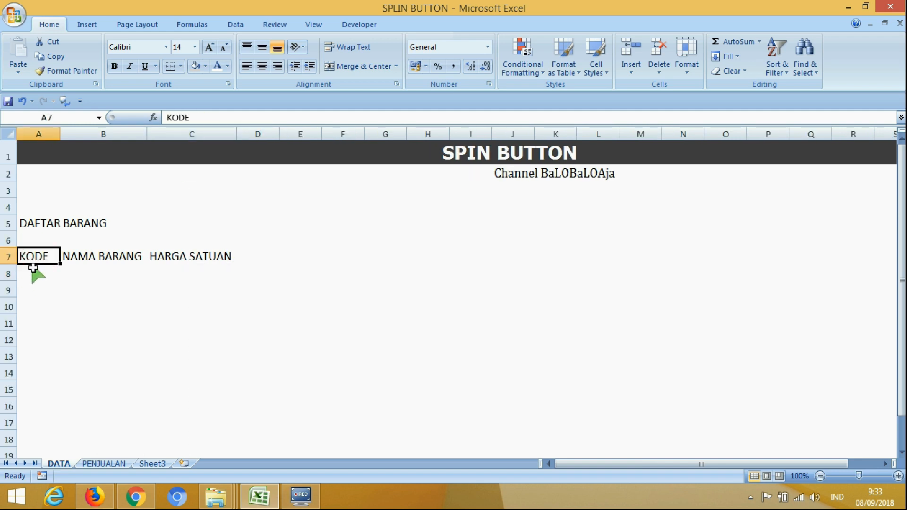
{"action": "left_click_drag", "start_coordinate": [46, 263], "coordinate": [199, 258]}
{"action": "left_click", "coordinate": [262, 46]}
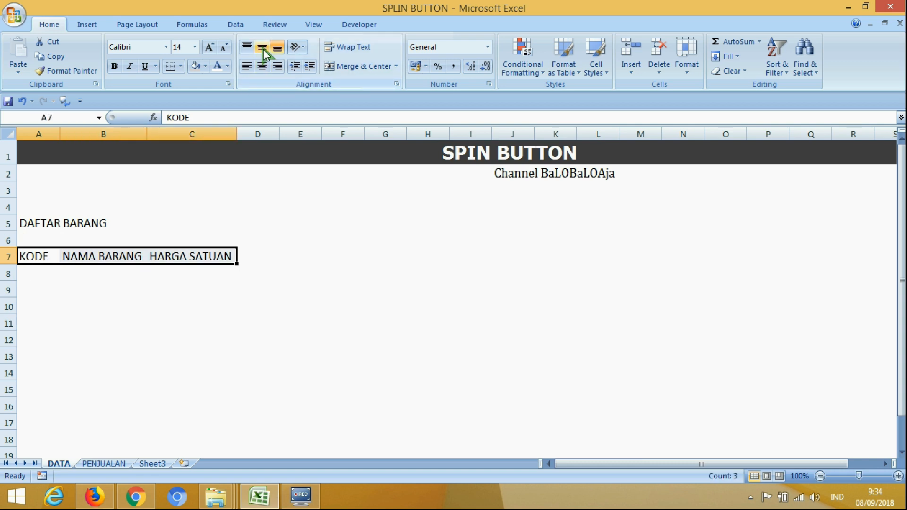
{"action": "left_click", "coordinate": [262, 67]}
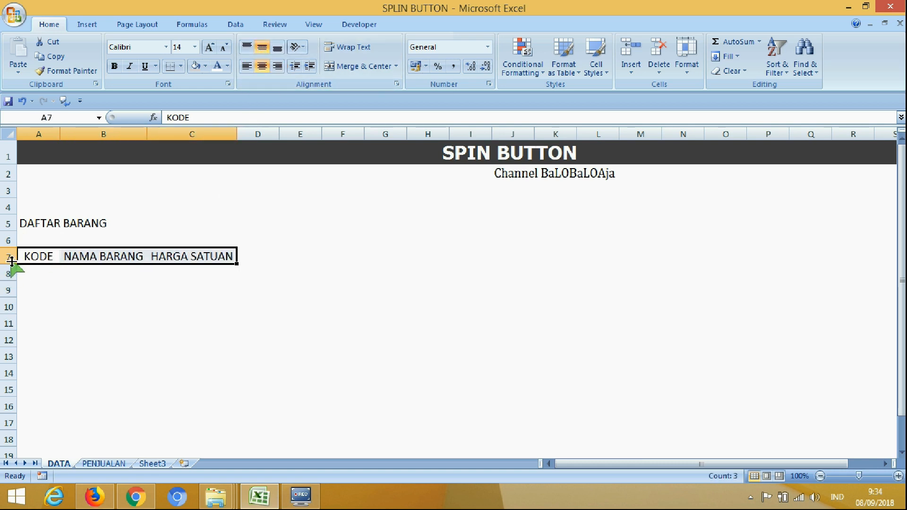
{"action": "left_click_drag", "start_coordinate": [14, 264], "coordinate": [14, 279]}
Fill the KODE column with the sequence 1 to 8 in A8:A15 and center the numbers.
{"action": "left_click", "coordinate": [29, 288]}
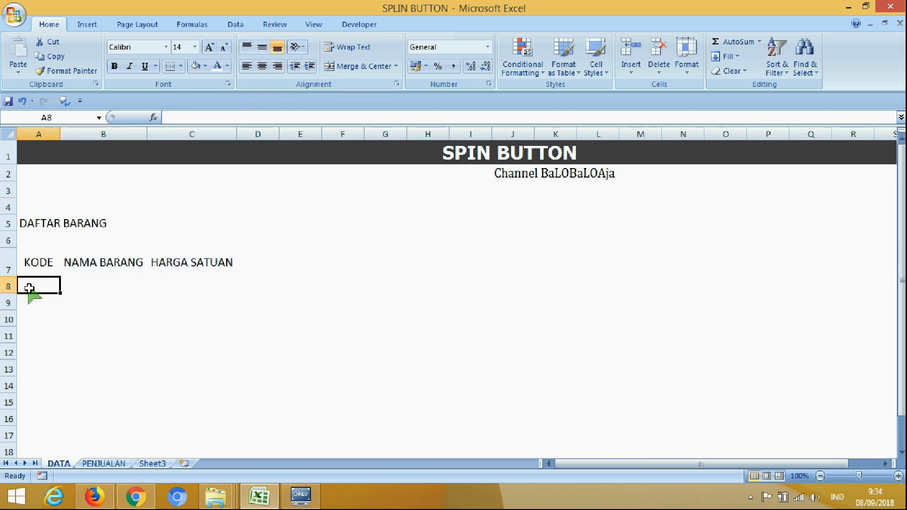
{"action": "type", "text": "1"}
{"action": "left_click", "coordinate": [31, 305]}
{"action": "type", "text": "2"}
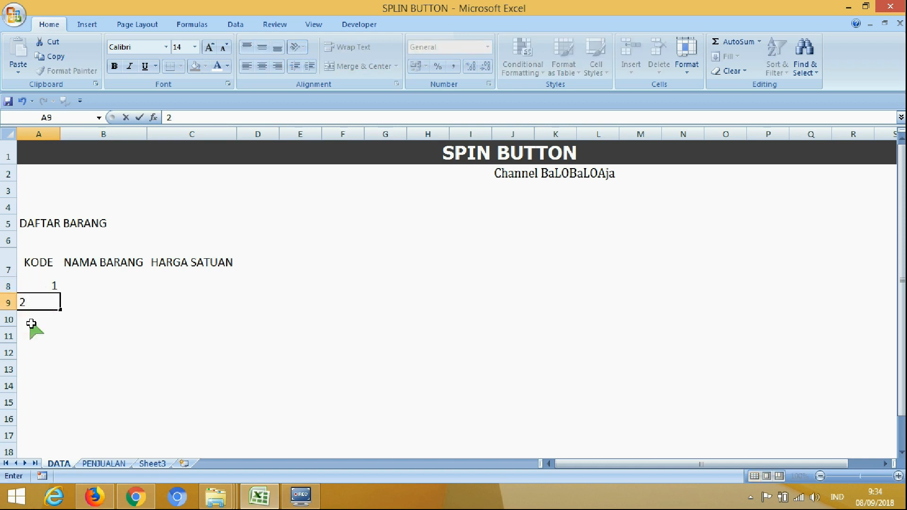
{"action": "left_click_drag", "start_coordinate": [47, 286], "coordinate": [57, 405]}
{"action": "left_click", "coordinate": [262, 66]}
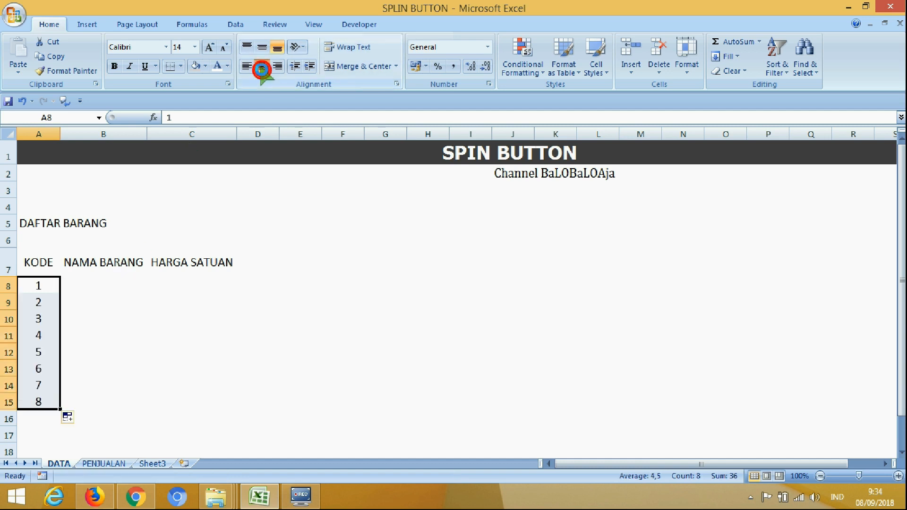
Enter BULPOINT and PENSIL 2B as the item names for codes 1 and 2.
{"action": "left_click", "coordinate": [113, 286]}
{"action": "type", "text": "B"}
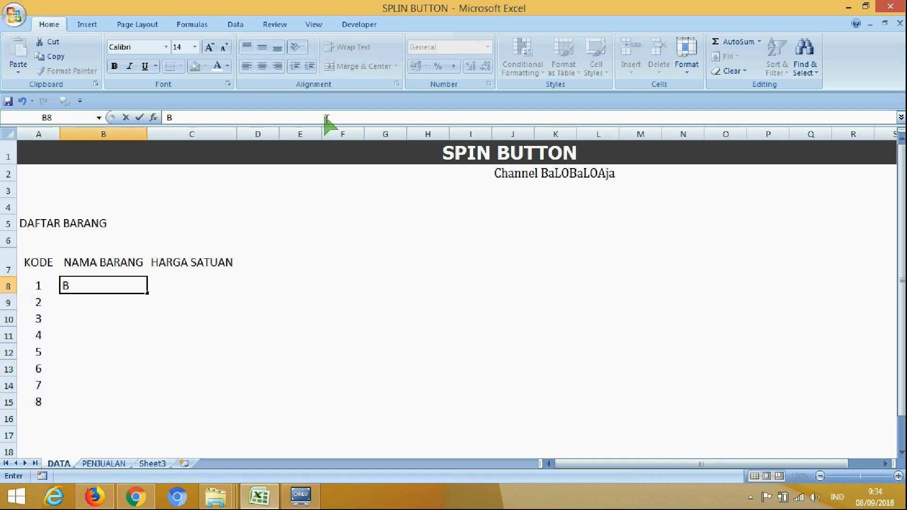
{"action": "type", "text": "ULPOINT"}
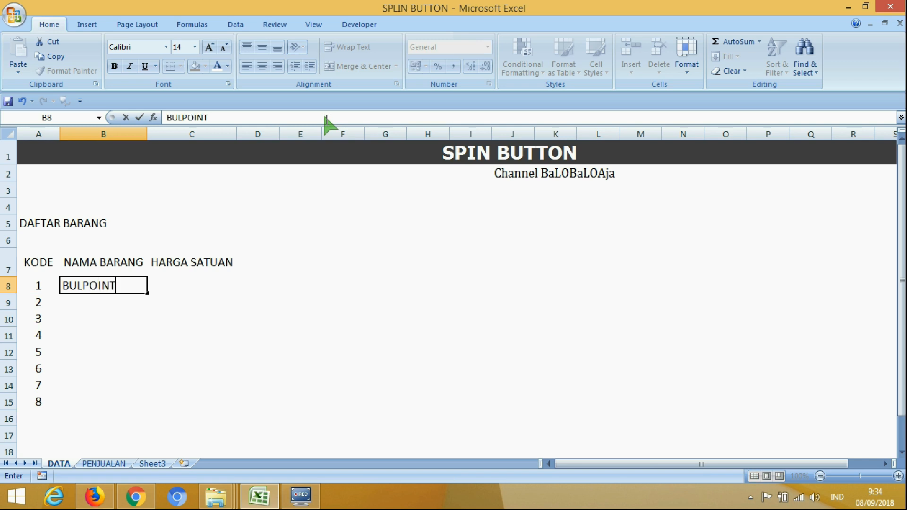
{"action": "key", "text": "Return"}
{"action": "type", "text": "PENSI"}
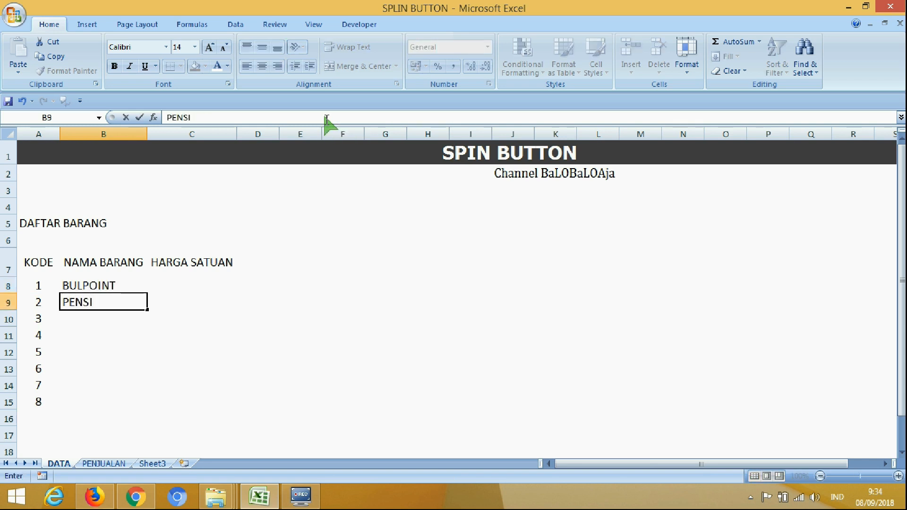
{"action": "type", "text": "L 2B"}
{"action": "key", "text": "Return"}
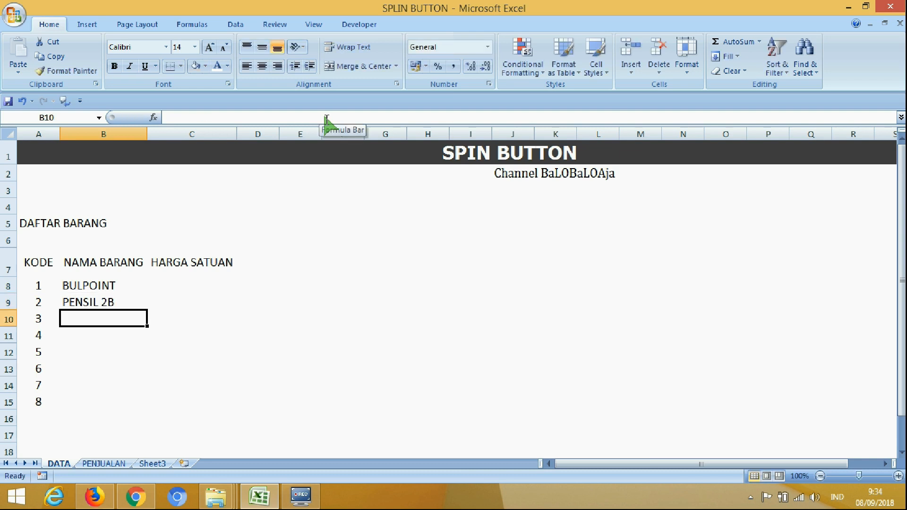
Enter BUKU TULIS, KERTAS FOLIO and KERTAS HVS as the item names for codes 3 to 5.
{"action": "type", "text": "BUKU TUL"}
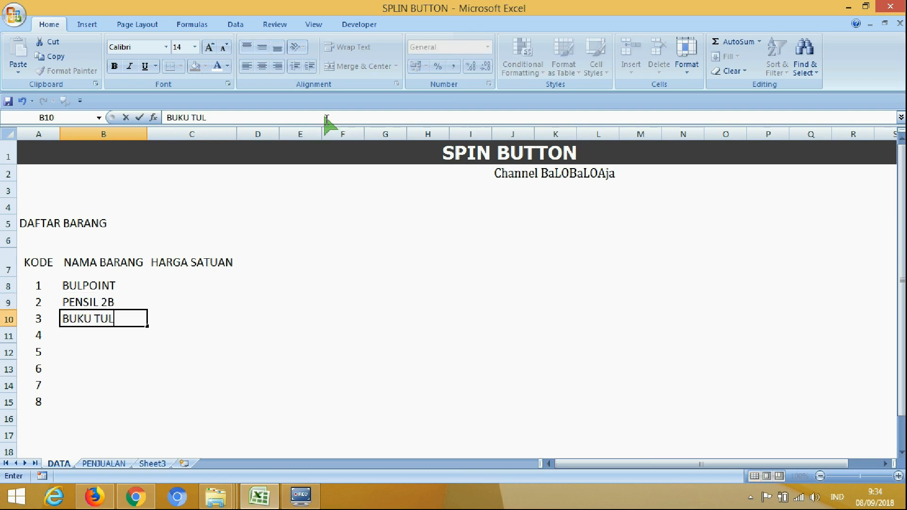
{"action": "type", "text": "IS"}
{"action": "key", "text": "Return"}
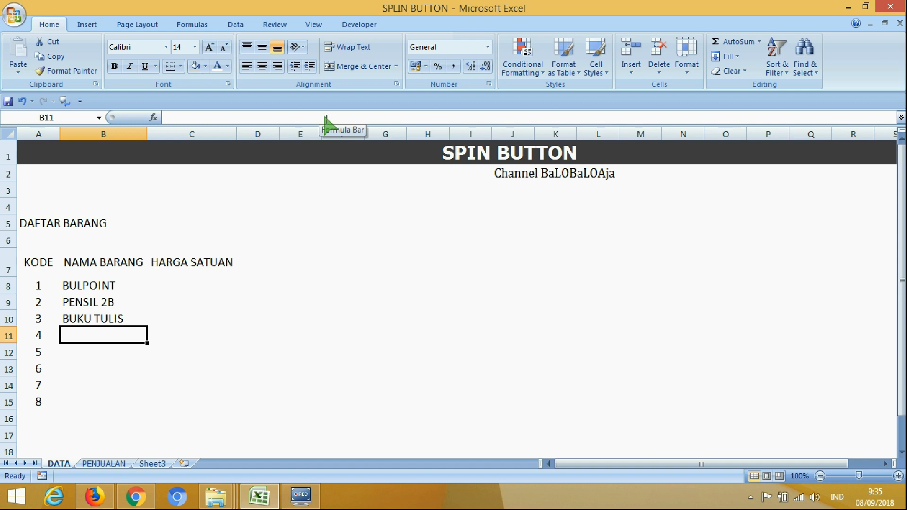
{"action": "type", "text": "KERTA"}
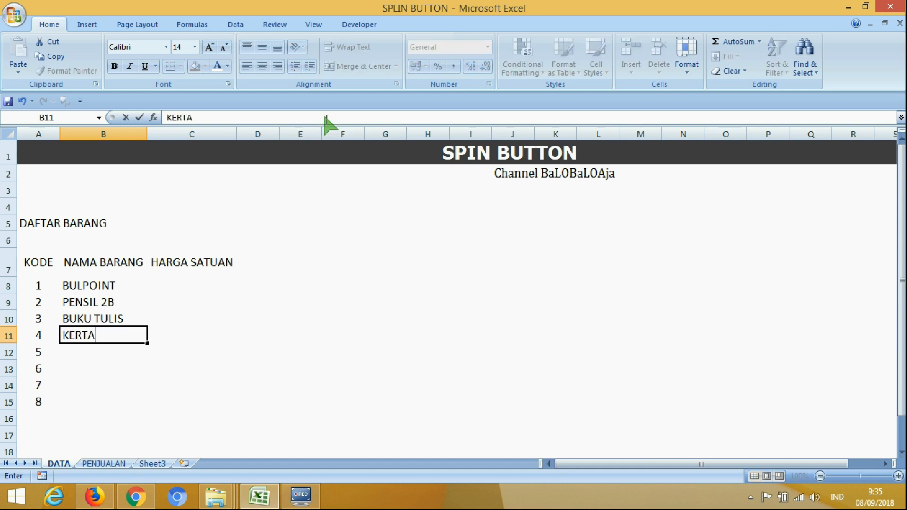
{"action": "type", "text": "S FOLIO"}
{"action": "key", "text": "Return"}
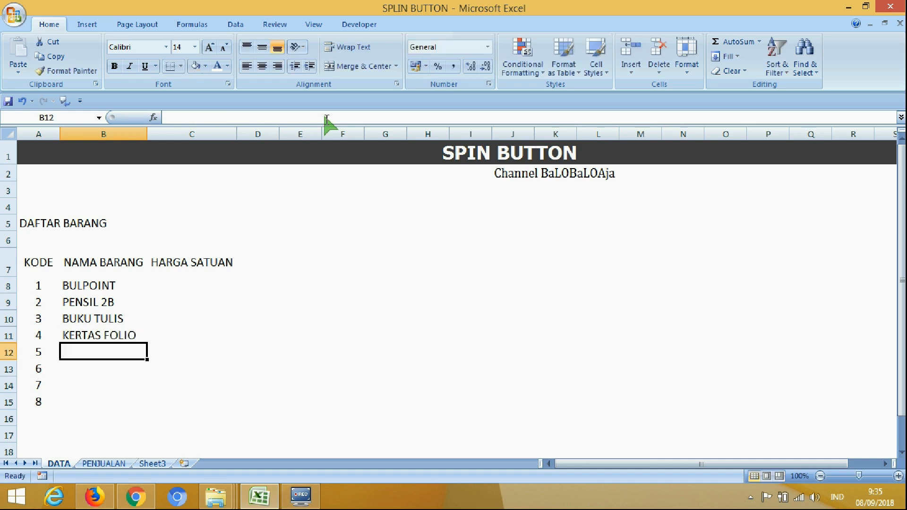
{"action": "type", "text": "KERTAS HVS"}
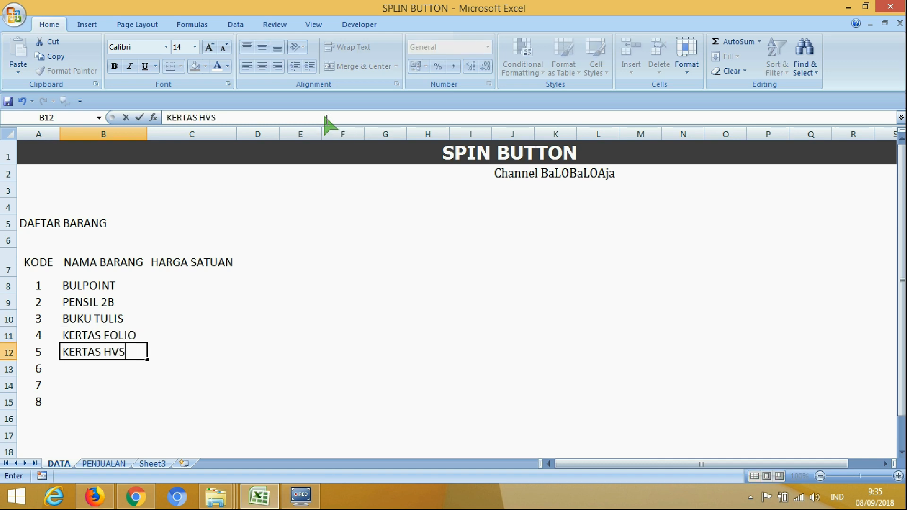
{"action": "key", "text": "Return"}
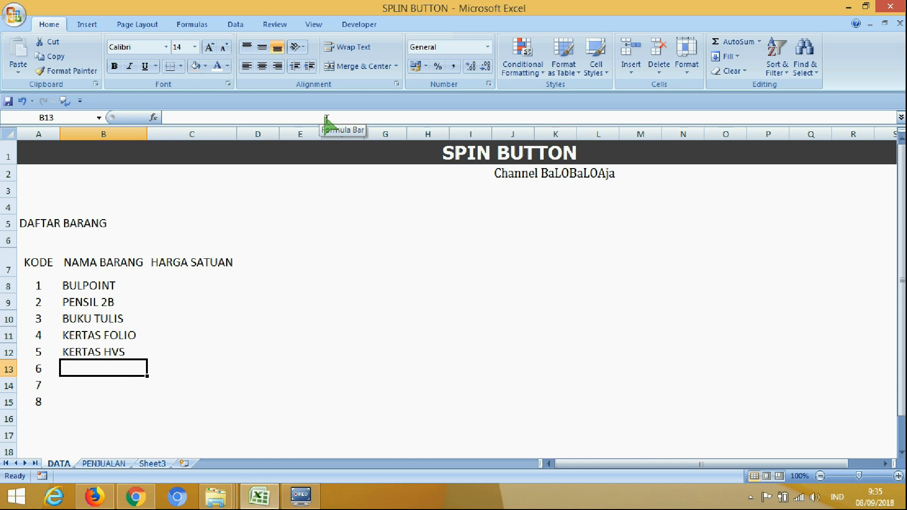
Enter TINTA as the item name for code 6 in cell B13.
{"action": "key", "text": "Down"}
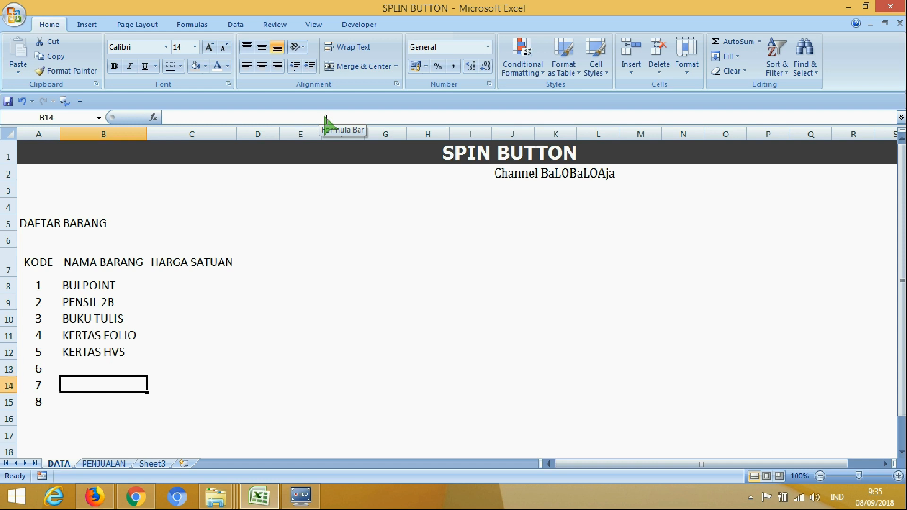
{"action": "key", "text": "Up"}
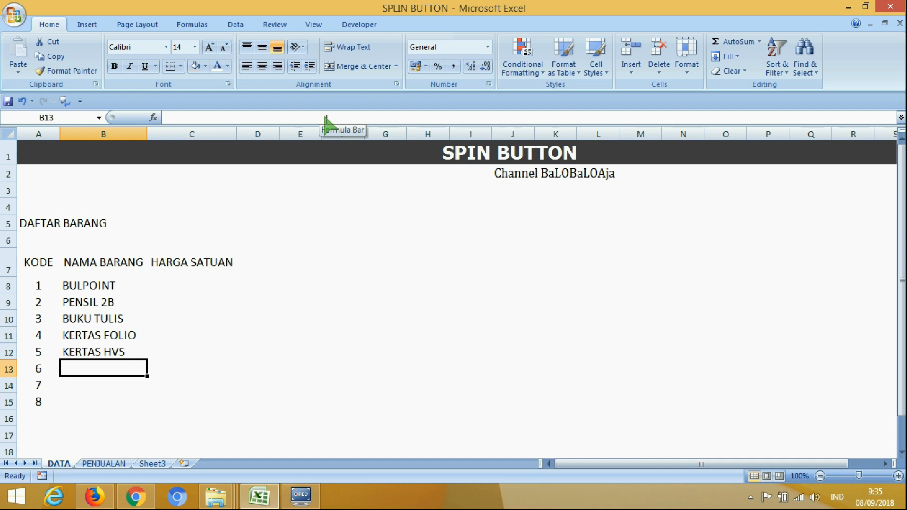
{"action": "type", "text": "P"}
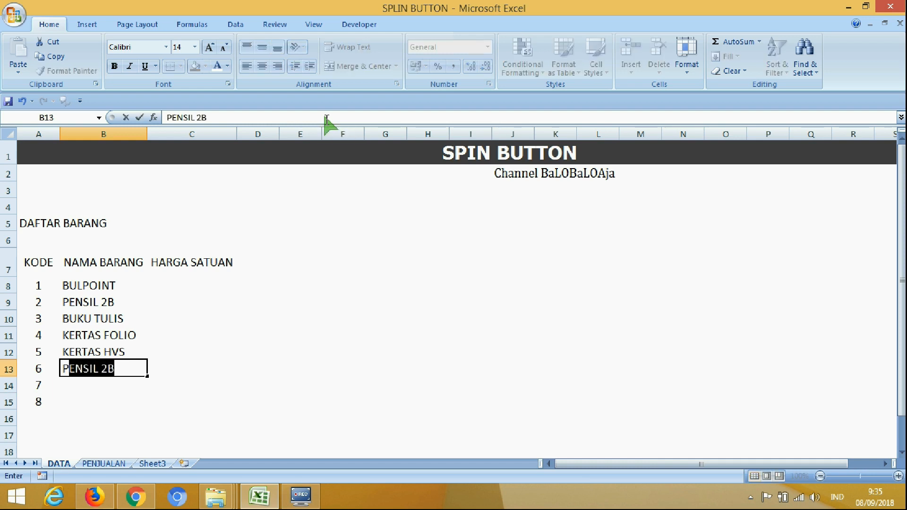
{"action": "key", "text": "BackSpace"}
{"action": "key", "text": "BackSpace"}
{"action": "type", "text": "TINTA"}
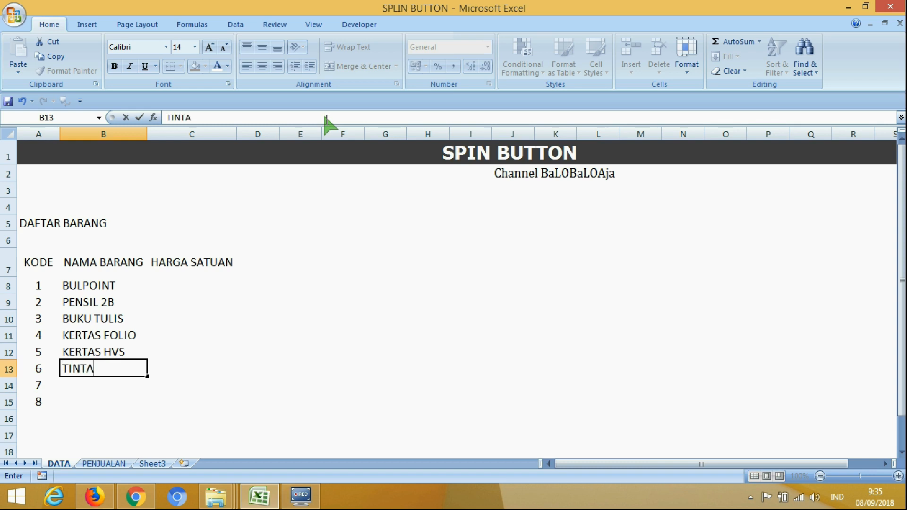
{"action": "key", "text": "Return"}
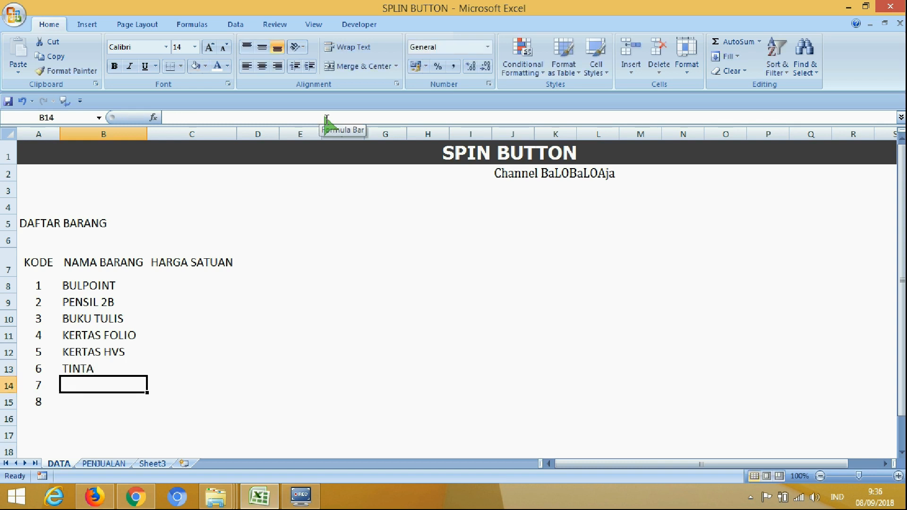
{"action": "key", "text": "Up"}
{"action": "key", "text": "F2"}
{"action": "type", "text": "HI"}
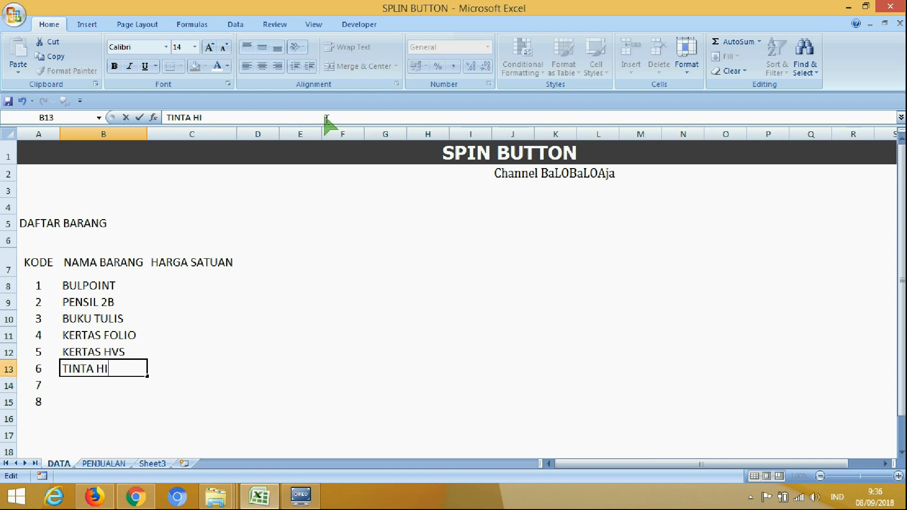
{"action": "type", "text": "TAM"}
{"action": "key", "text": "BackSpace"}
{"action": "key", "text": "BackSpace"}
{"action": "key", "text": "BackSpace"}
{"action": "key", "text": "BackSpace"}
{"action": "key", "text": "BackSpace"}
{"action": "key", "text": "Return"}
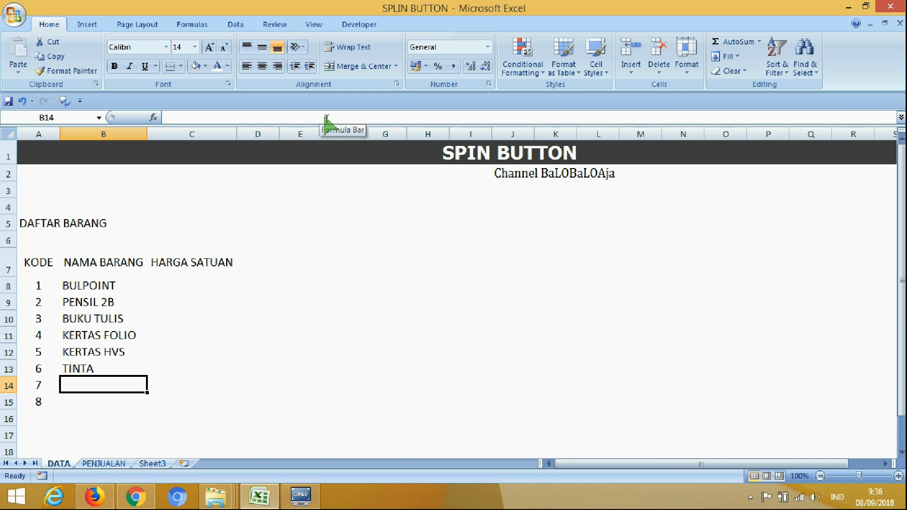
Enter PENGGARIS and PENGHAPUS as the item names for codes 7 and 8.
{"action": "type", "text": "PENGGARIS"}
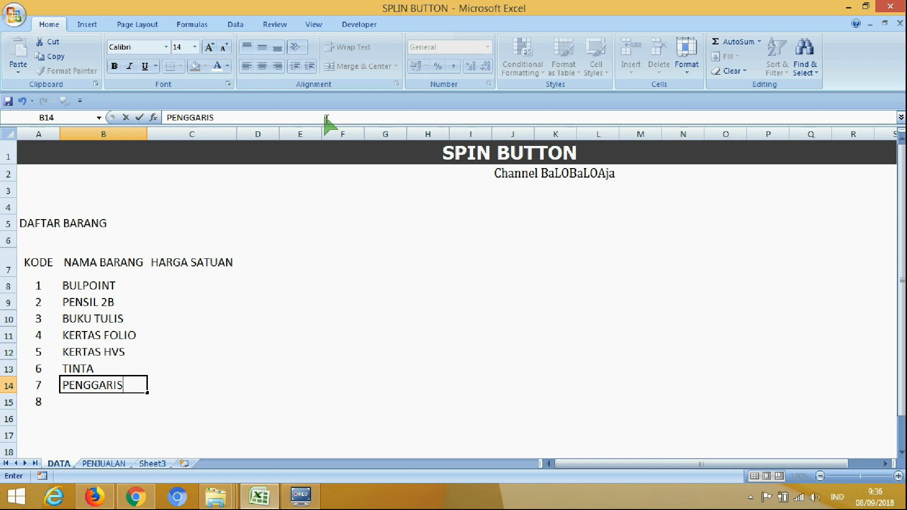
{"action": "key", "text": "Return"}
{"action": "type", "text": "PENGHAPP"}
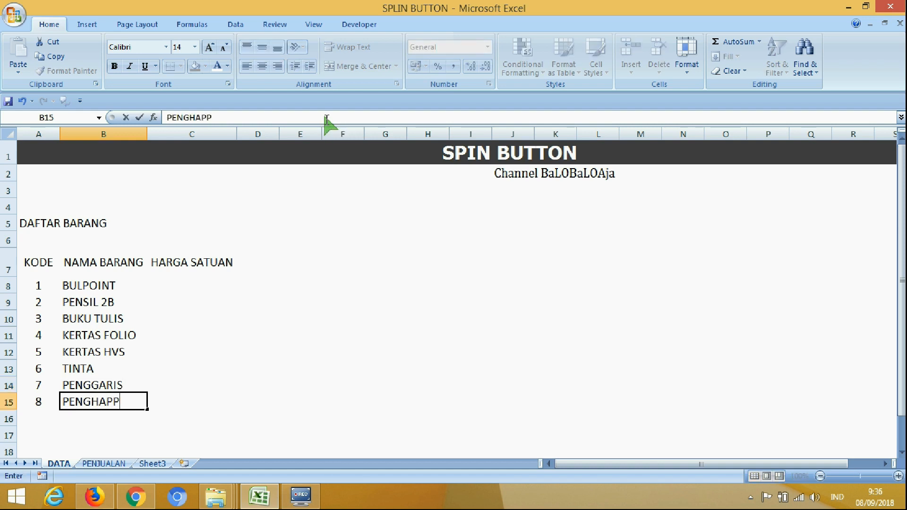
{"action": "key", "text": "BackSpace"}
{"action": "type", "text": "US"}
{"action": "key", "text": "Tab"}
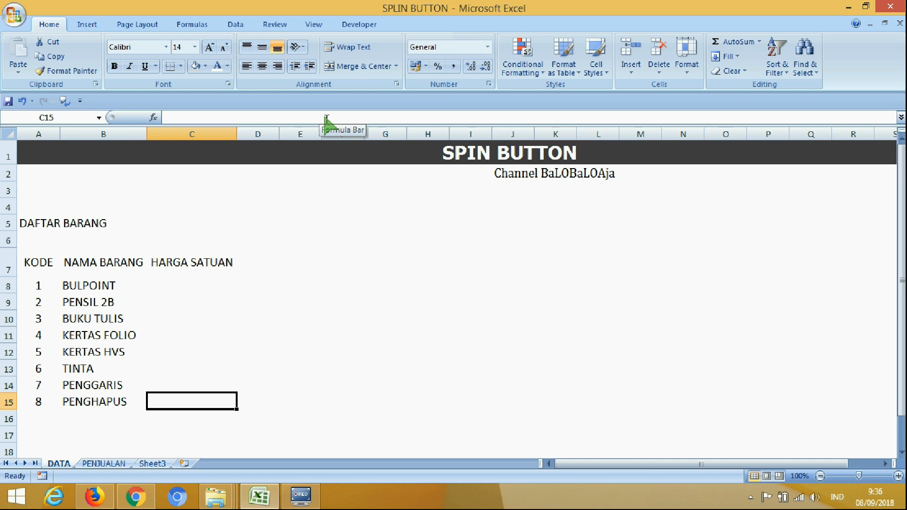
{"action": "key", "text": "Up"}
{"action": "key", "text": "Up"}
{"action": "key", "text": "Up"}
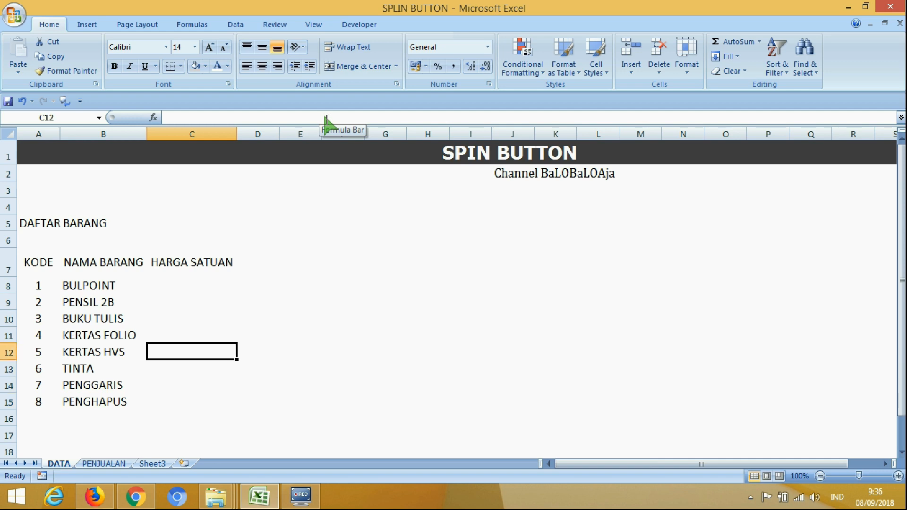
{"action": "key", "text": "Left"}
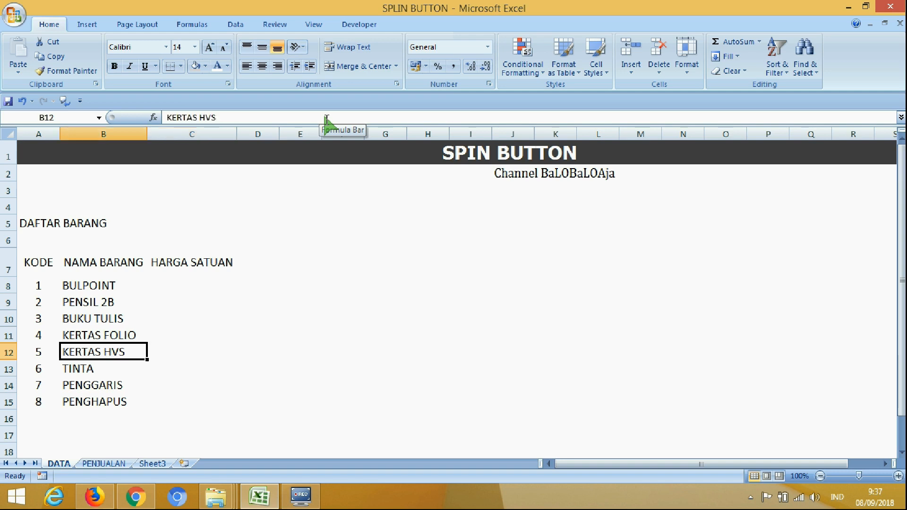
{"action": "key", "text": "Up"}
{"action": "key", "text": "Up"}
{"action": "key", "text": "Up"}
{"action": "key", "text": "Up"}
{"action": "key", "text": "Down"}
{"action": "key", "text": "Down"}
{"action": "key", "text": "Down"}
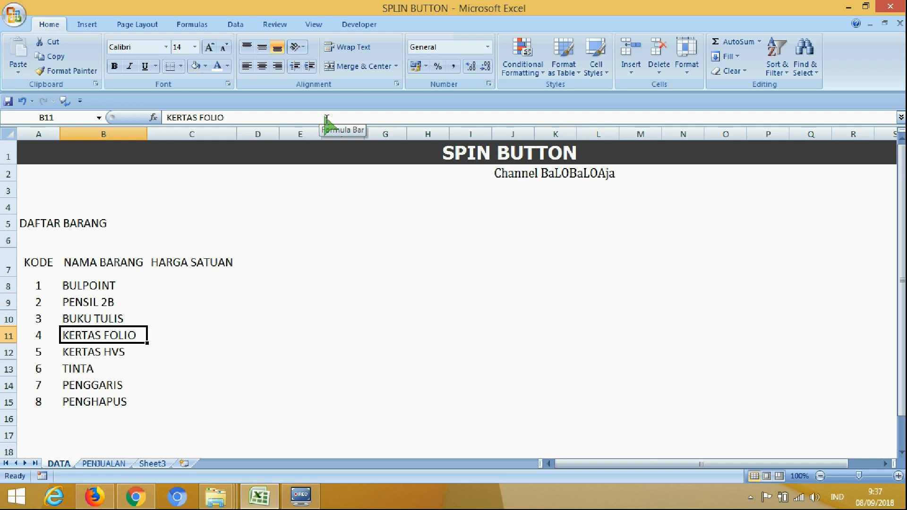
{"action": "key", "text": "Down"}
{"action": "key", "text": "Down"}
{"action": "key", "text": "Up"}
{"action": "key", "text": "Up"}
Replace the item name KERTAS HVS for code 5 with SPIDOL.
{"action": "key", "text": "Down"}
{"action": "type", "text": "SP"}
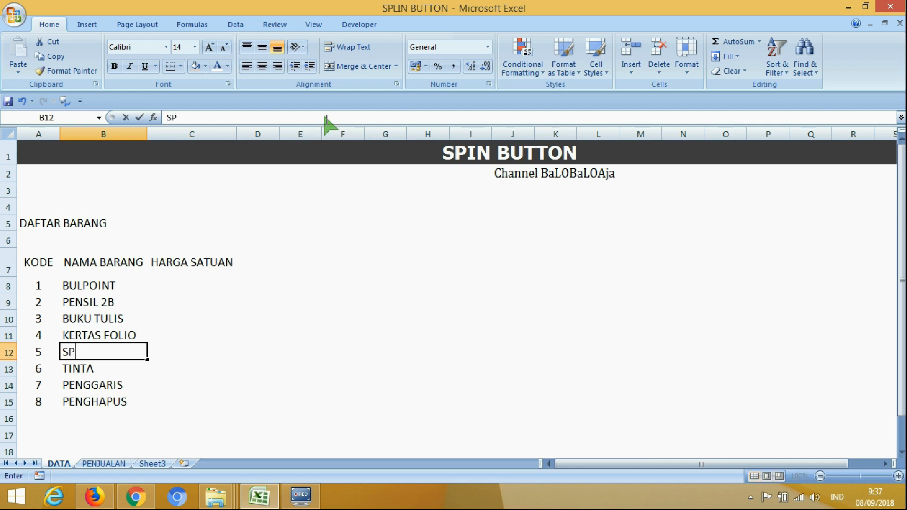
{"action": "type", "text": "IDOL"}
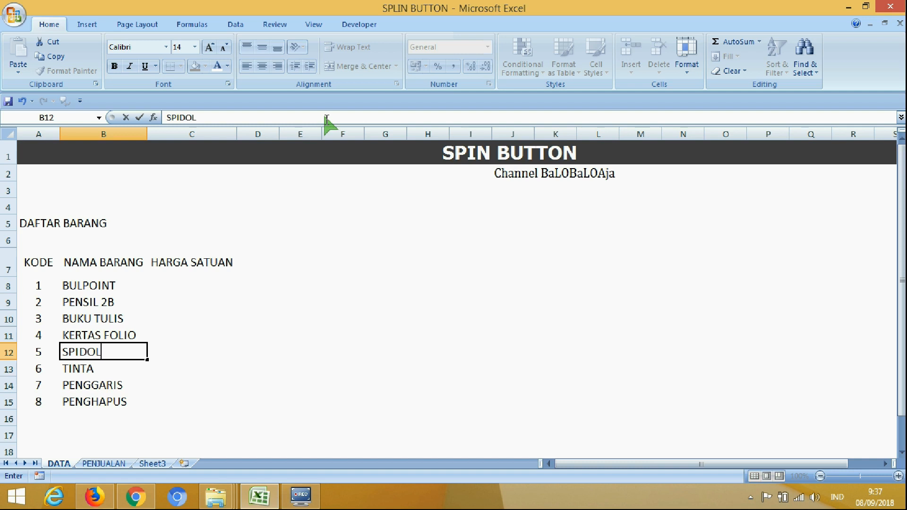
{"action": "key", "text": "Return"}
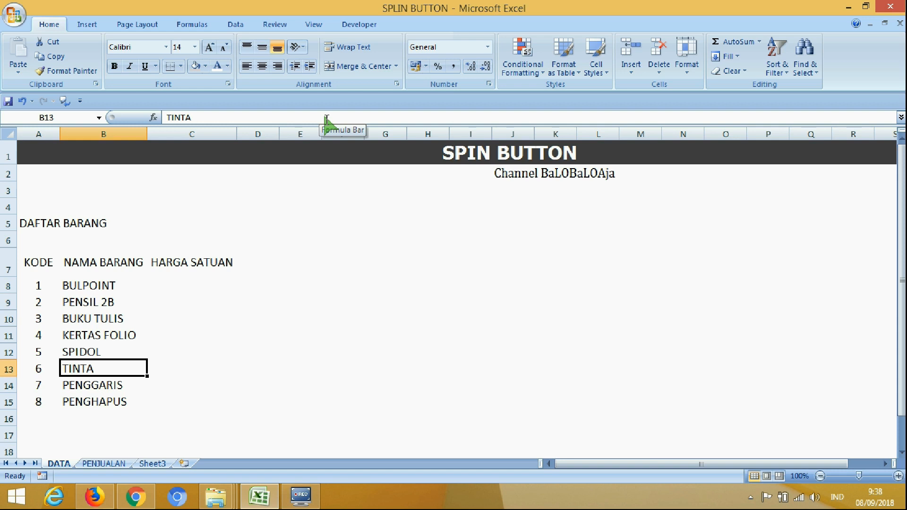
Replace the item name for code 8 in cell B15 with STAPLER.
{"action": "key", "text": "Down"}
{"action": "key", "text": "Down"}
{"action": "type", "text": "STAOLER"}
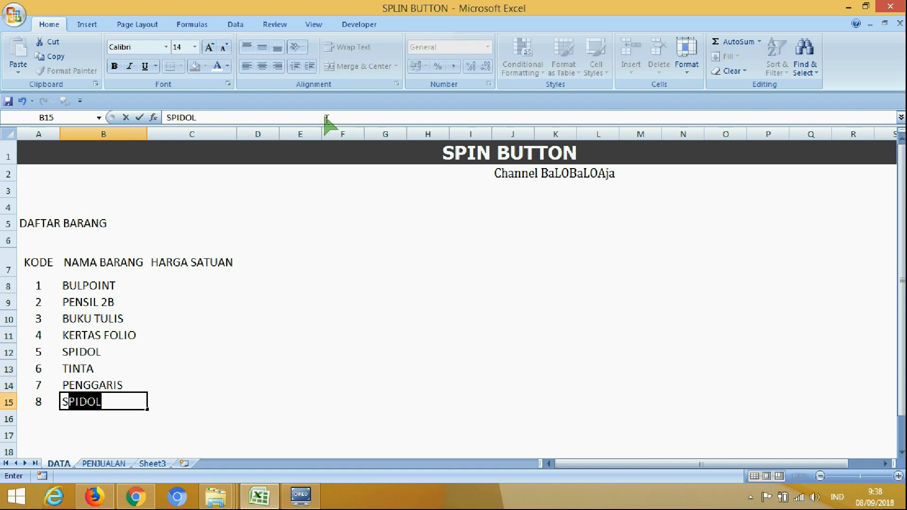
{"action": "key", "text": "BackSpace"}
{"action": "key", "text": "BackSpace"}
{"action": "key", "text": "BackSpace"}
{"action": "key", "text": "BackSpace"}
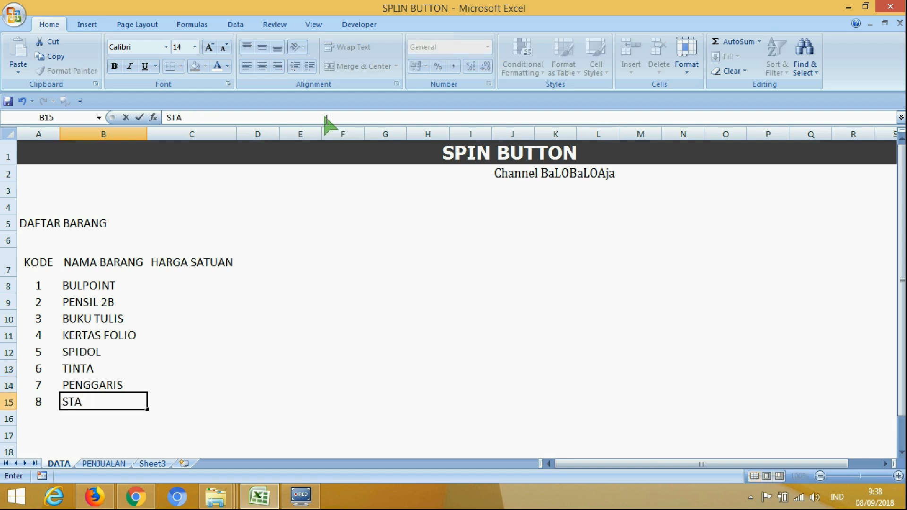
{"action": "type", "text": "PLER"}
{"action": "key", "text": "Tab"}
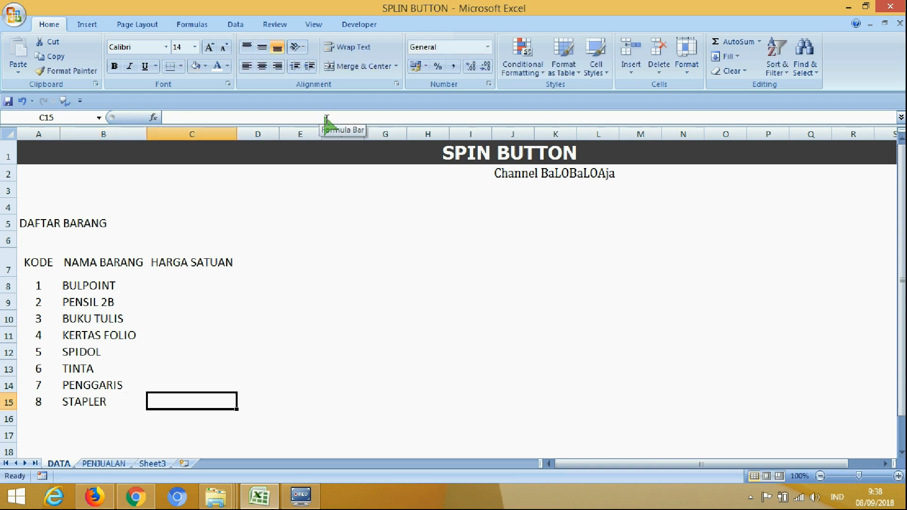
{"action": "key", "text": "Up"}
{"action": "key", "text": "Up"}
{"action": "key", "text": "Up"}
{"action": "key", "text": "Up"}
{"action": "key", "text": "Up"}
{"action": "key", "text": "Up"}
{"action": "key", "text": "Up"}
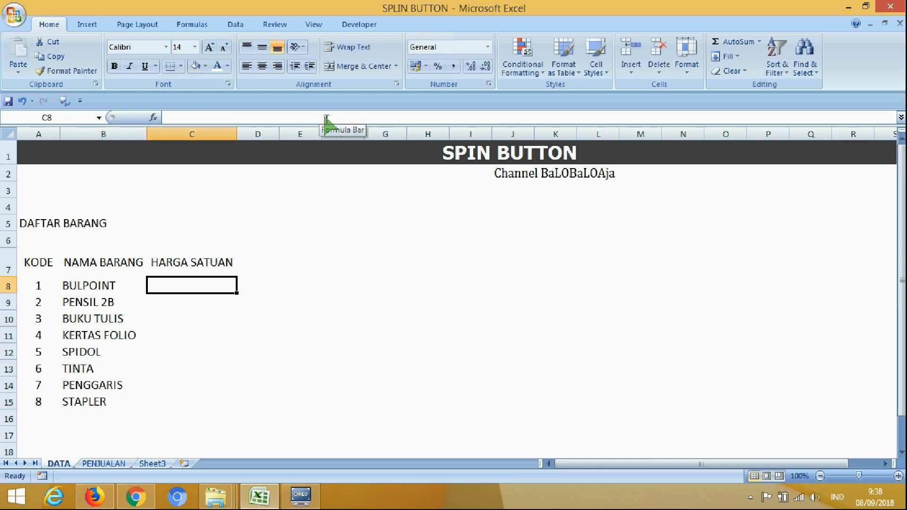
{"action": "key", "text": "shift+Down"}
{"action": "key", "text": "shift+Down"}
{"action": "key", "text": "shift+Down"}
{"action": "key", "text": "shift+Down"}
{"action": "key", "text": "shift+Down"}
{"action": "key", "text": "shift+Down"}
{"action": "key", "text": "shift+Down"}
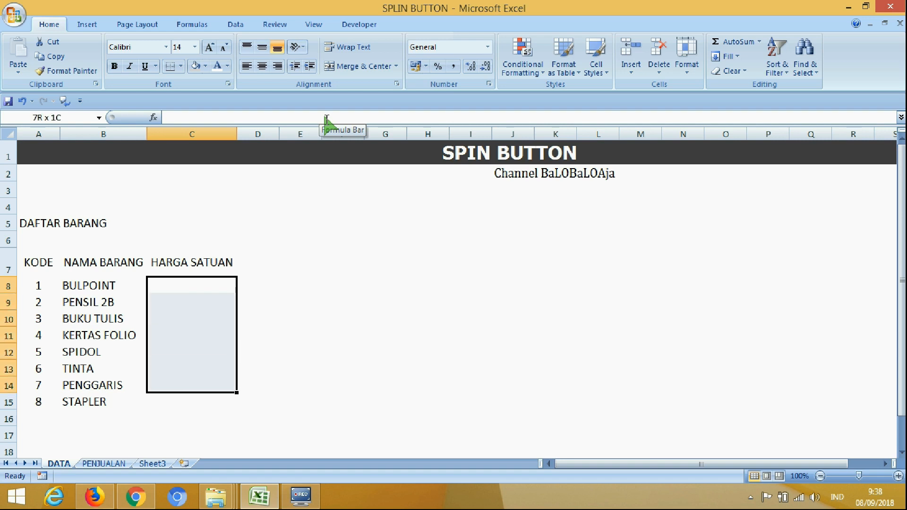
Enter the unit prices 13000, 5000, 8000 and 35000 for codes 1 to 4 in cells C8 to C11.
{"action": "left_click", "coordinate": [176, 286]}
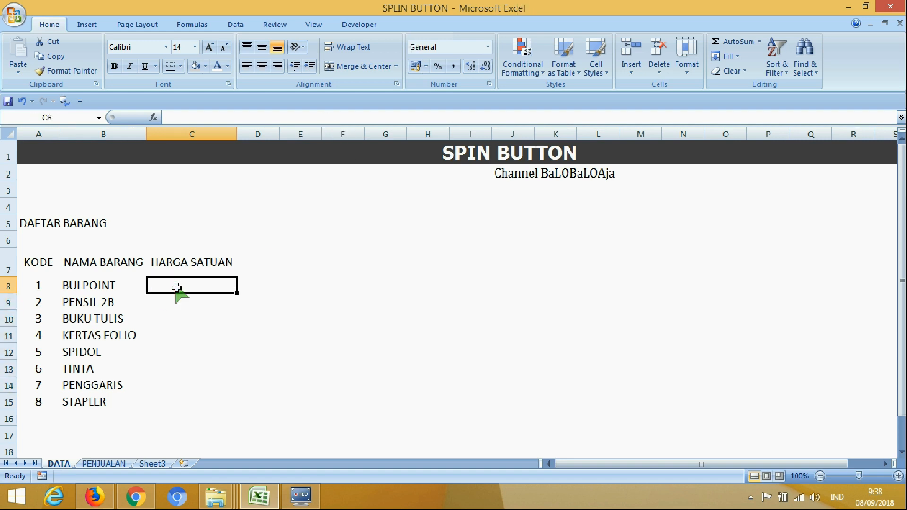
{"action": "type", "text": "13000"}
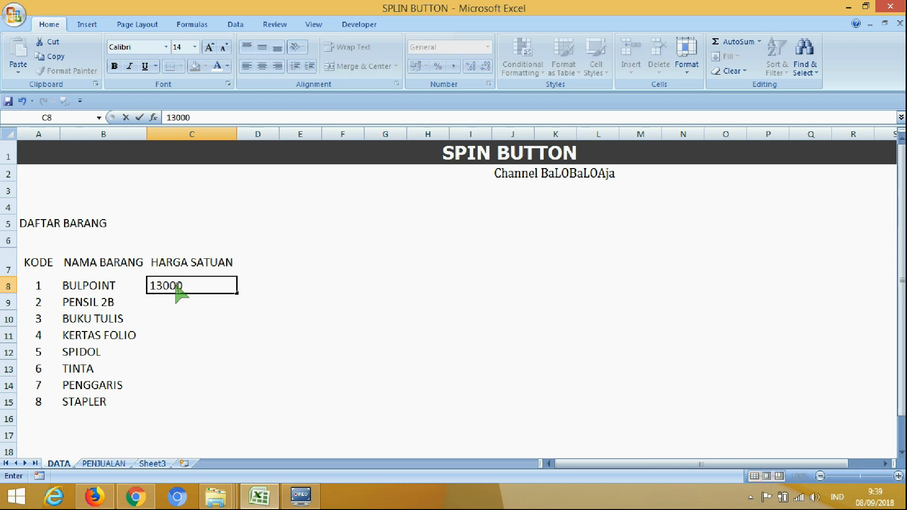
{"action": "key", "text": "Return"}
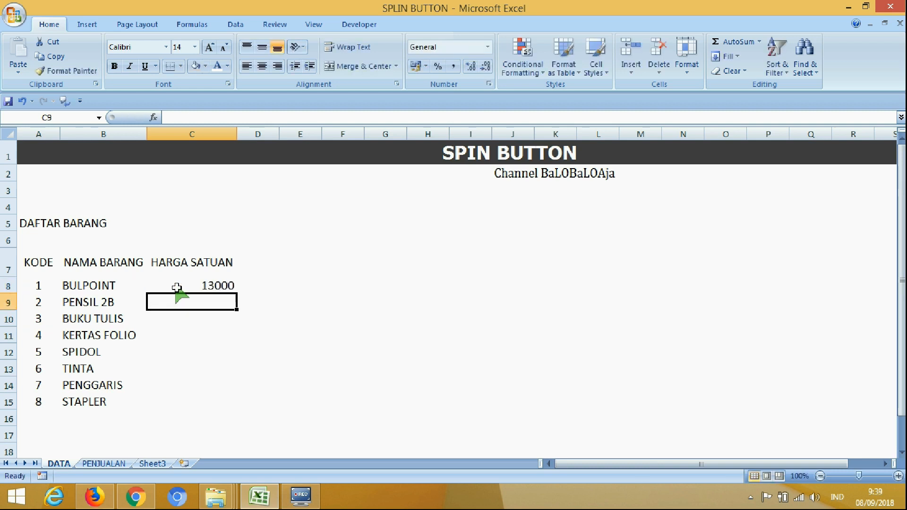
{"action": "type", "text": "50000"}
{"action": "key", "text": "Return"}
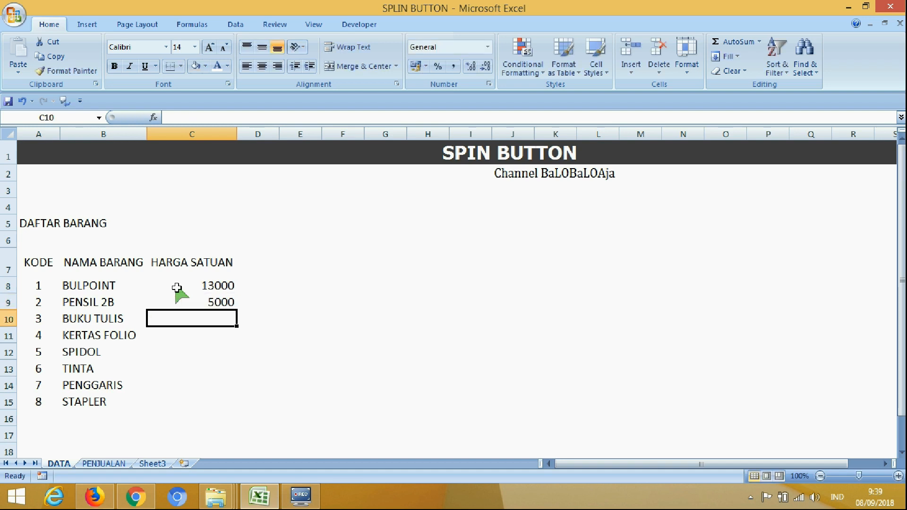
{"action": "type", "text": "8000"}
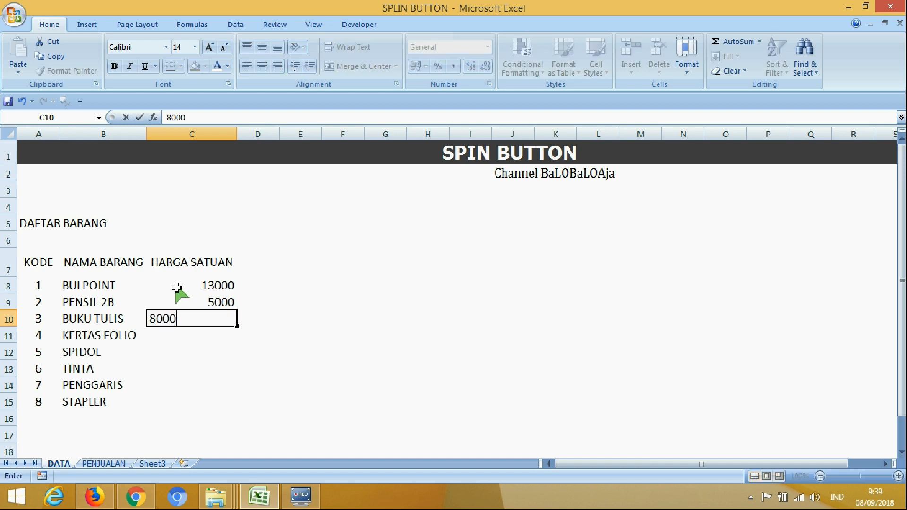
{"action": "key", "text": "Return"}
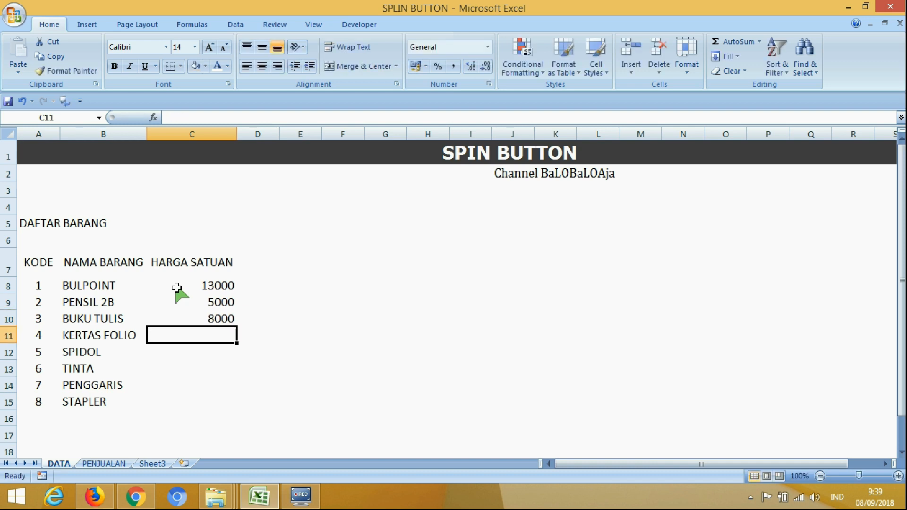
{"action": "type", "text": "35000"}
{"action": "key", "text": "Return"}
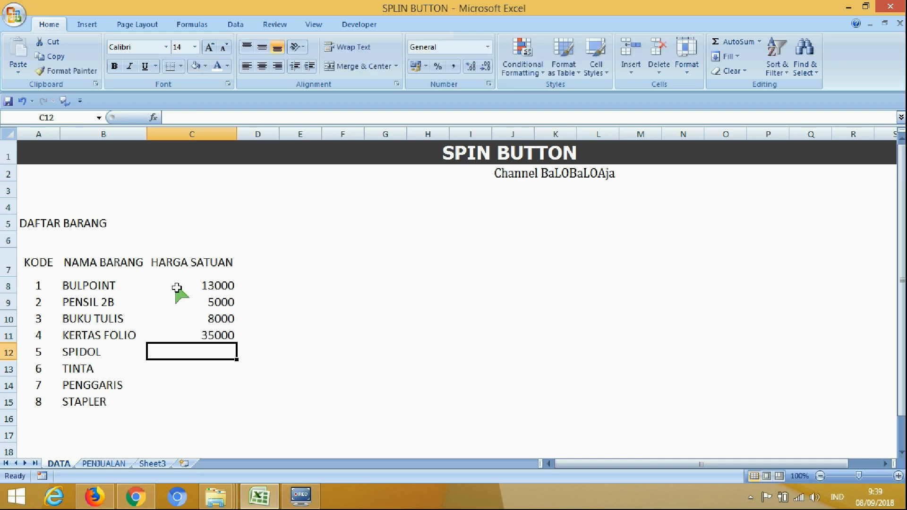
Enter the unit prices 15000, 25000, 3000 and 20000 for codes 5 to 8 in cells C12 to C15.
{"action": "type", "text": "15000"}
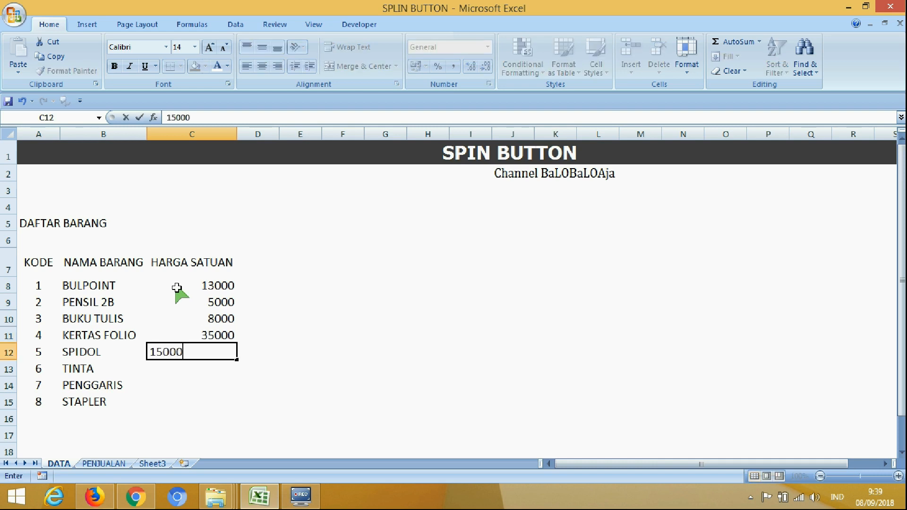
{"action": "key", "text": "Return"}
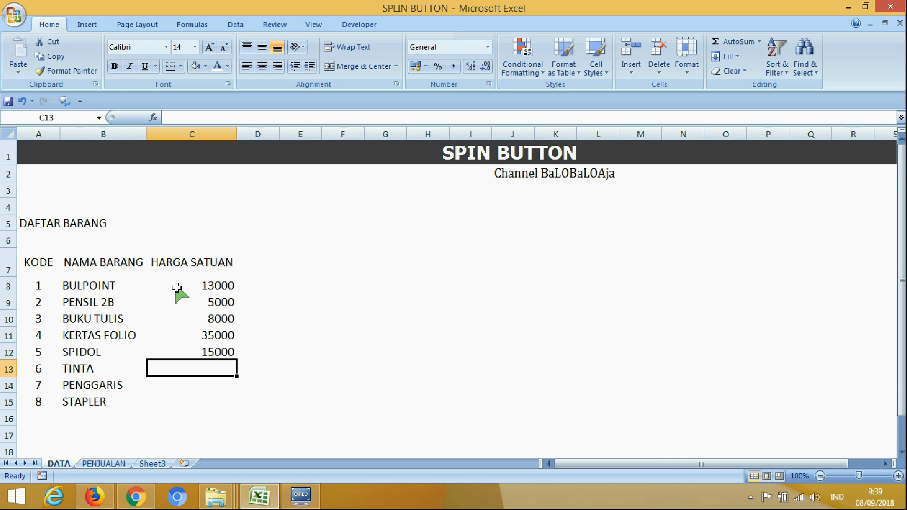
{"action": "type", "text": "25000"}
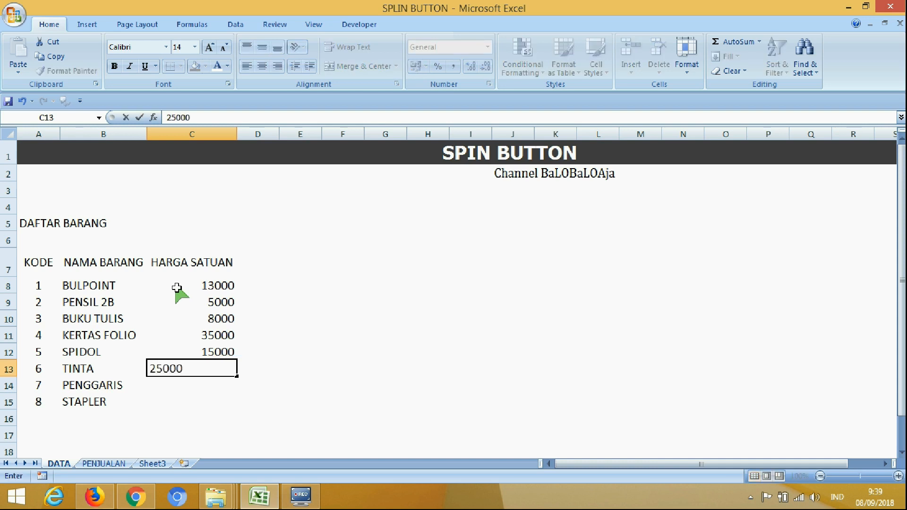
{"action": "key", "text": "Return"}
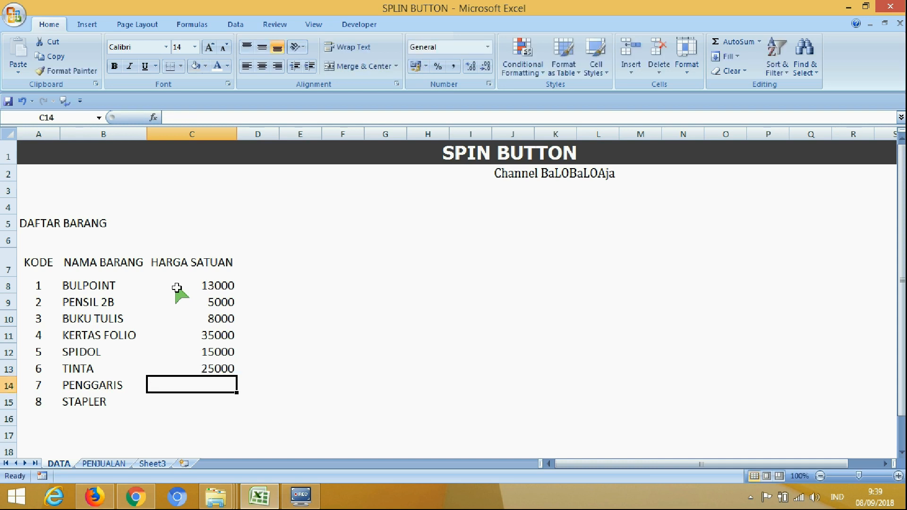
{"action": "type", "text": "3000"}
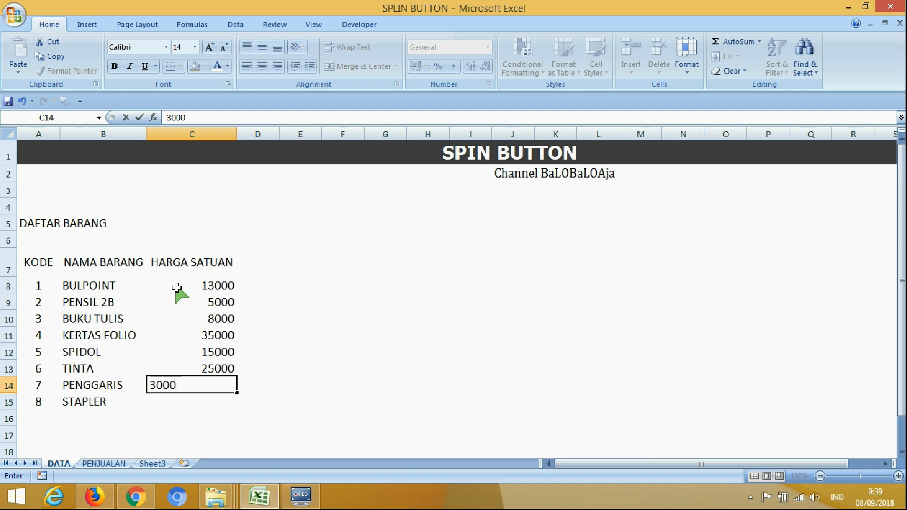
{"action": "key", "text": "Return"}
{"action": "type", "text": "20000"}
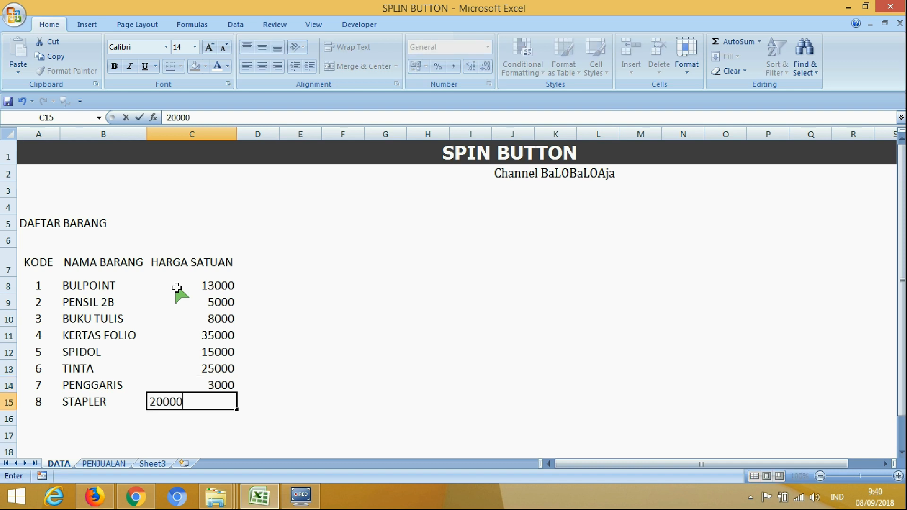
{"action": "key", "text": "Return"}
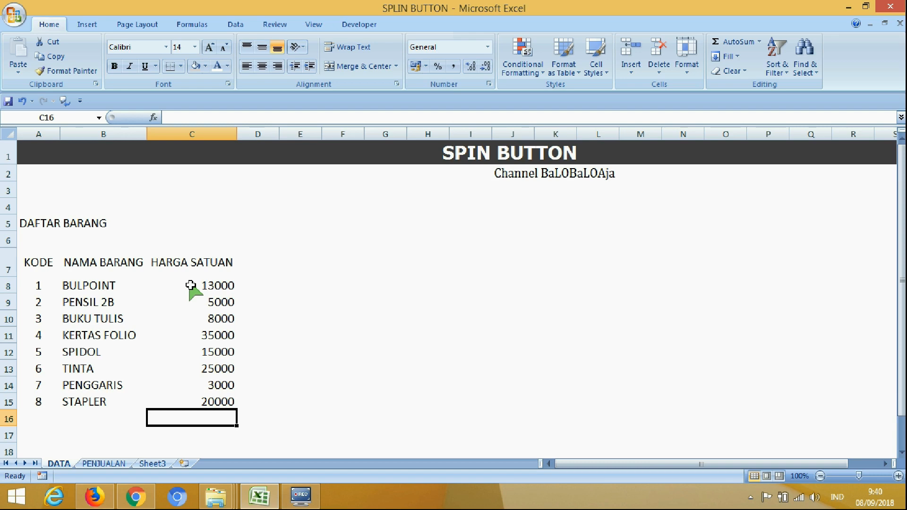
Add outline and inside borders to the item table in A7:C15.
{"action": "left_click_drag", "start_coordinate": [44, 271], "coordinate": [44, 266]}
{"action": "key", "text": "shift+Right"}
{"action": "key", "text": "shift+Down"}
{"action": "key", "text": "shift+Down"}
{"action": "key", "text": "shift+Down"}
{"action": "key", "text": "shift+Down"}
{"action": "key", "text": "shift+Down"}
{"action": "key", "text": "shift+Down"}
{"action": "key", "text": "shift+Down"}
{"action": "key", "text": "shift+Down"}
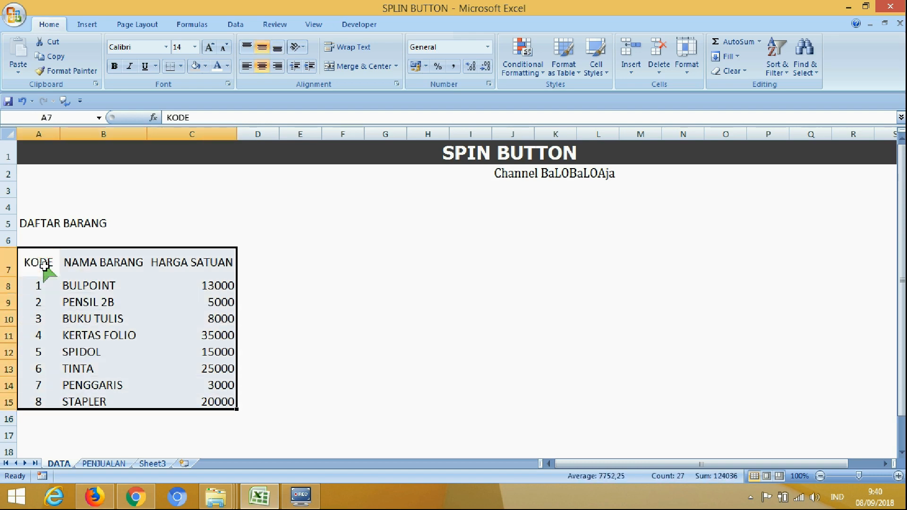
{"action": "right_click", "coordinate": [44, 265]}
{"action": "left_click", "coordinate": [65, 430]}
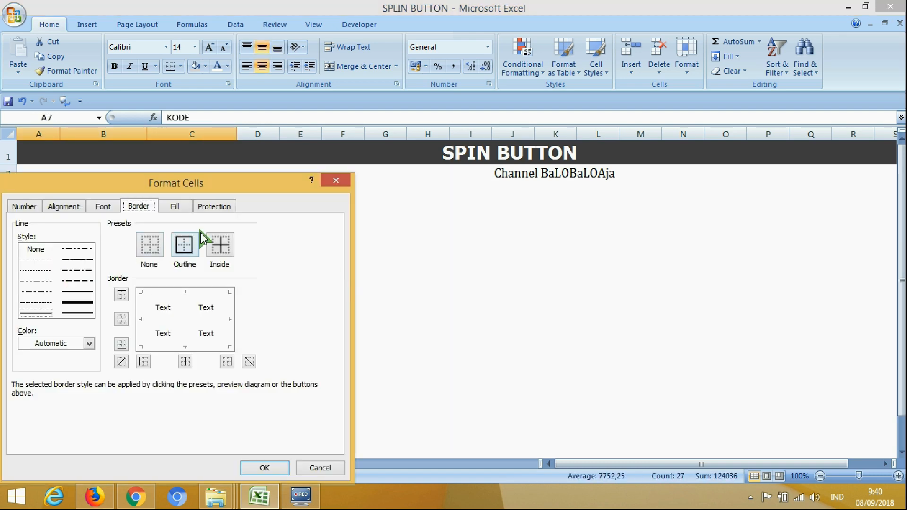
{"action": "left_click", "coordinate": [184, 244]}
{"action": "left_click", "coordinate": [219, 243]}
{"action": "left_click", "coordinate": [264, 467]}
{"action": "left_click", "coordinate": [357, 289]}
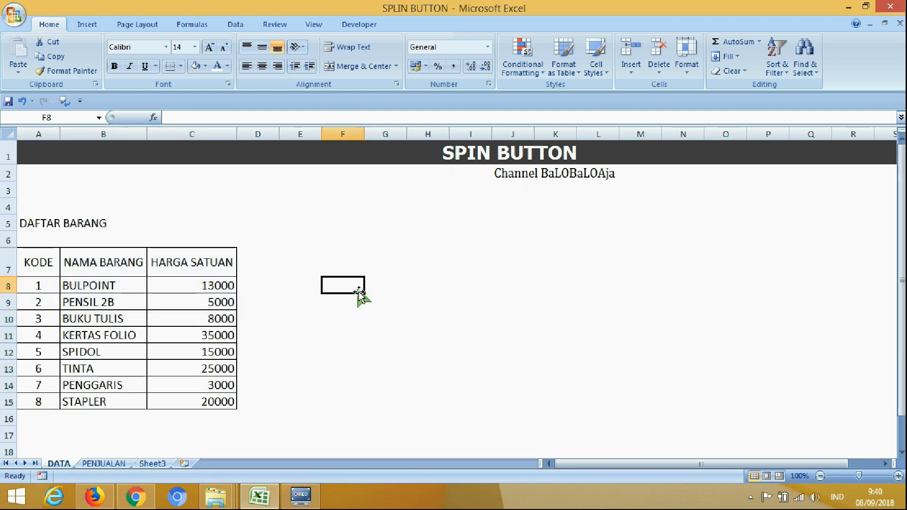
Make the table headers KODE, NAMA BARANG and HARGA SATUAN bold and italic.
{"action": "left_click", "coordinate": [32, 264]}
{"action": "key", "text": "shift+Right"}
{"action": "key", "text": "shift+Right"}
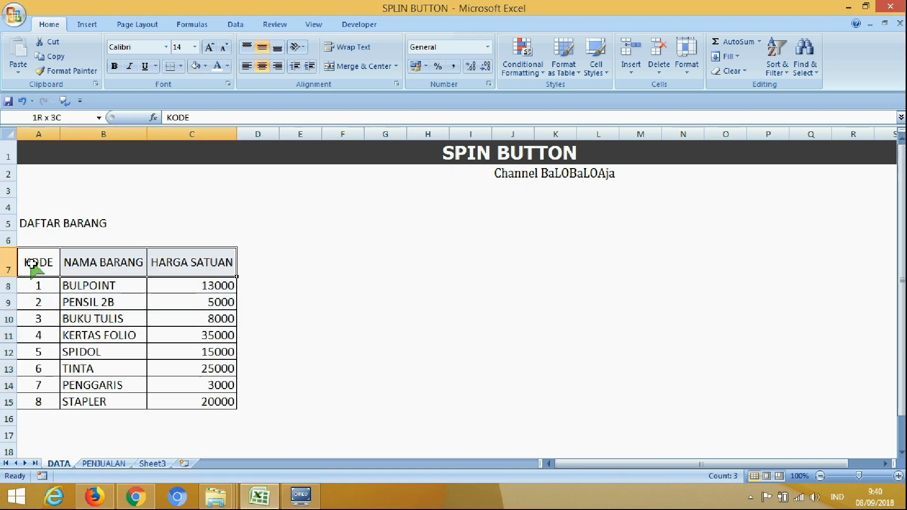
{"action": "left_click", "coordinate": [115, 66]}
{"action": "left_click", "coordinate": [129, 66]}
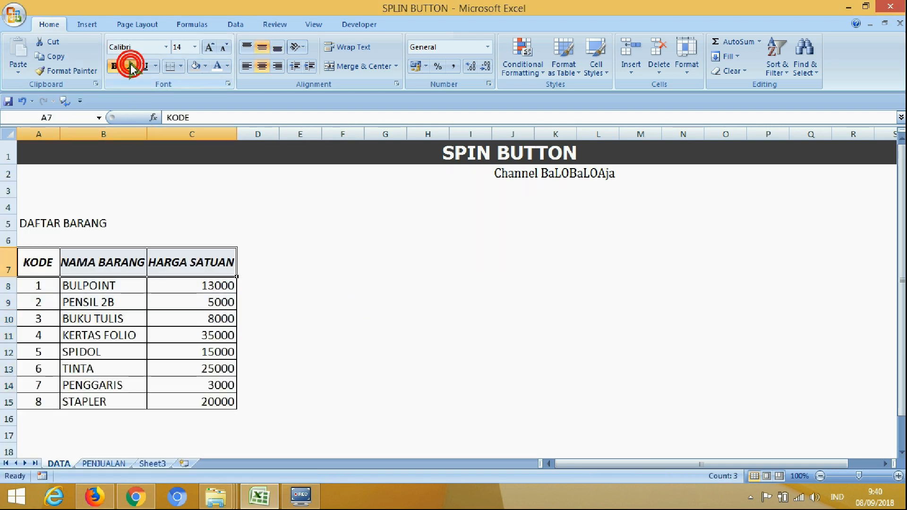
{"action": "left_click", "coordinate": [305, 264]}
Merge and center the DAFTAR BARANG title across A5:C5 and make it bold.
{"action": "left_click", "coordinate": [37, 224]}
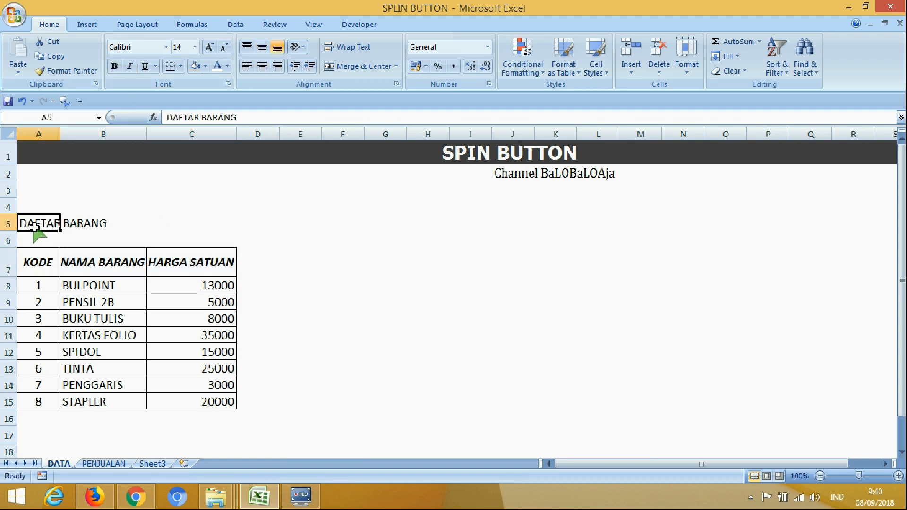
{"action": "key", "text": "shift+Right"}
{"action": "key", "text": "shift+Right"}
{"action": "left_click", "coordinate": [349, 66]}
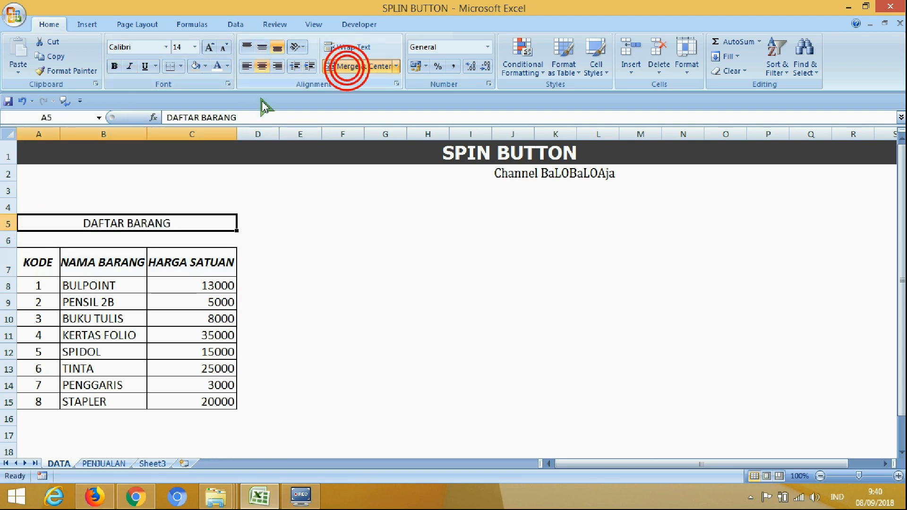
{"action": "left_click", "coordinate": [114, 66]}
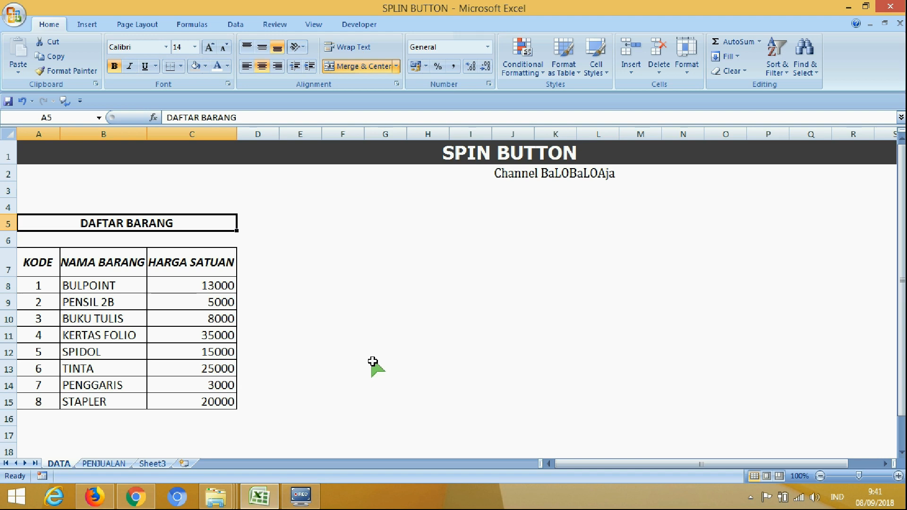
{"action": "left_click", "coordinate": [121, 405]}
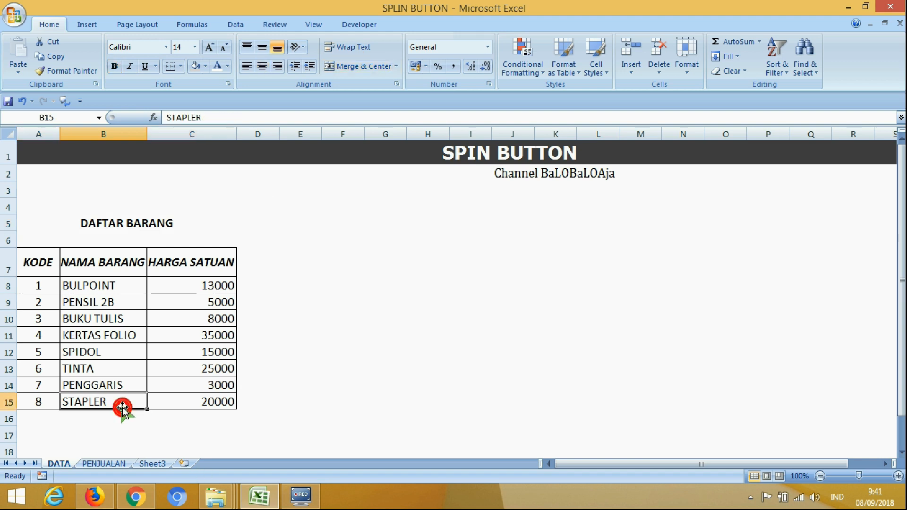
{"action": "left_click", "coordinate": [387, 367]}
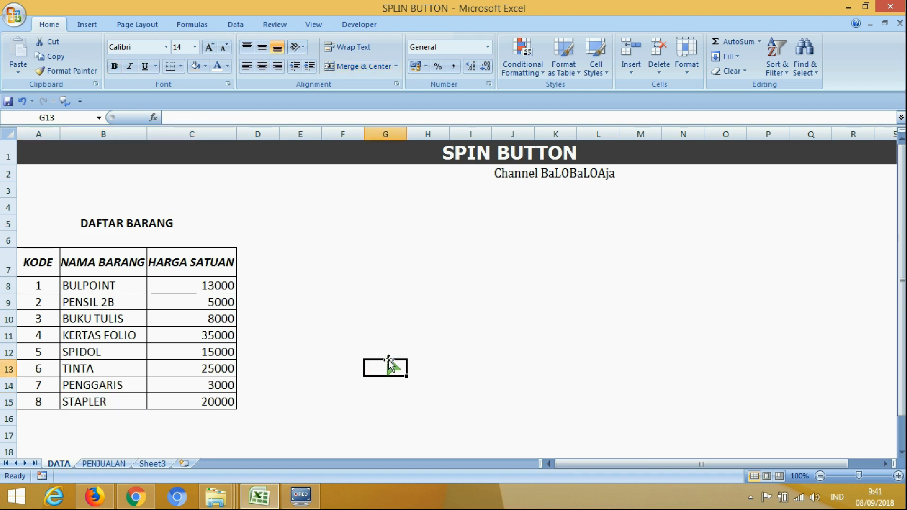
Format the unit prices in C8:C15 as Accounting with the Rp symbol and 0 decimal places.
{"action": "left_click", "coordinate": [189, 283]}
{"action": "key", "text": "shift+Down"}
{"action": "key", "text": "shift+Down"}
{"action": "key", "text": "shift+Down"}
{"action": "key", "text": "shift+Down"}
{"action": "key", "text": "shift+Down"}
{"action": "key", "text": "shift+Down"}
{"action": "key", "text": "shift+Down"}
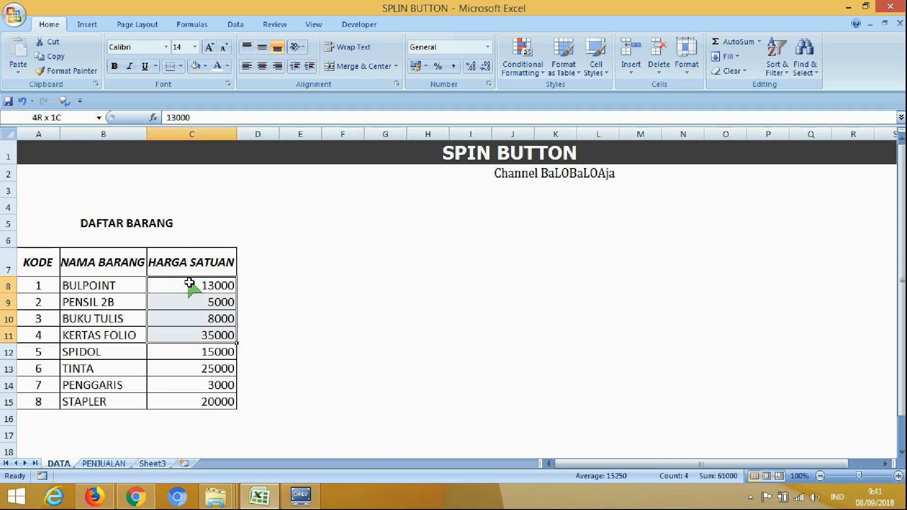
{"action": "right_click", "coordinate": [216, 336]}
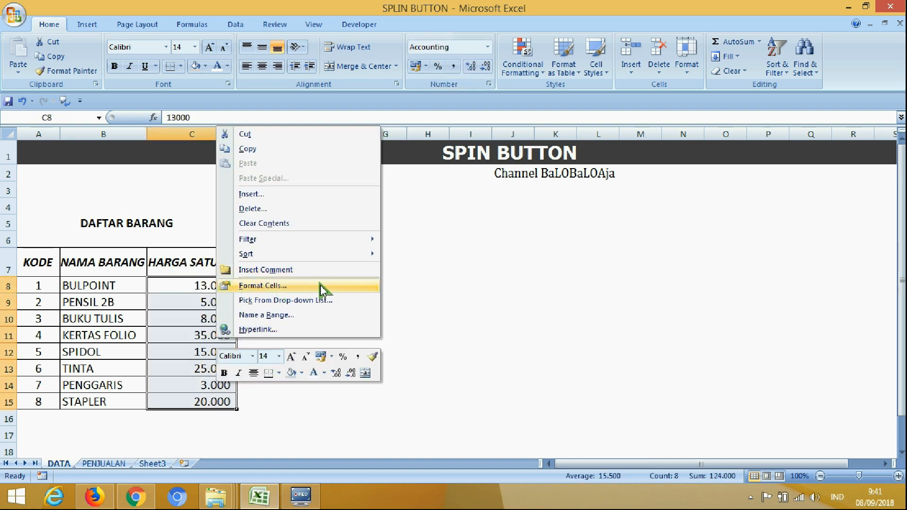
{"action": "left_click", "coordinate": [262, 286]}
{"action": "left_click", "coordinate": [208, 154]}
{"action": "left_click", "coordinate": [168, 154]}
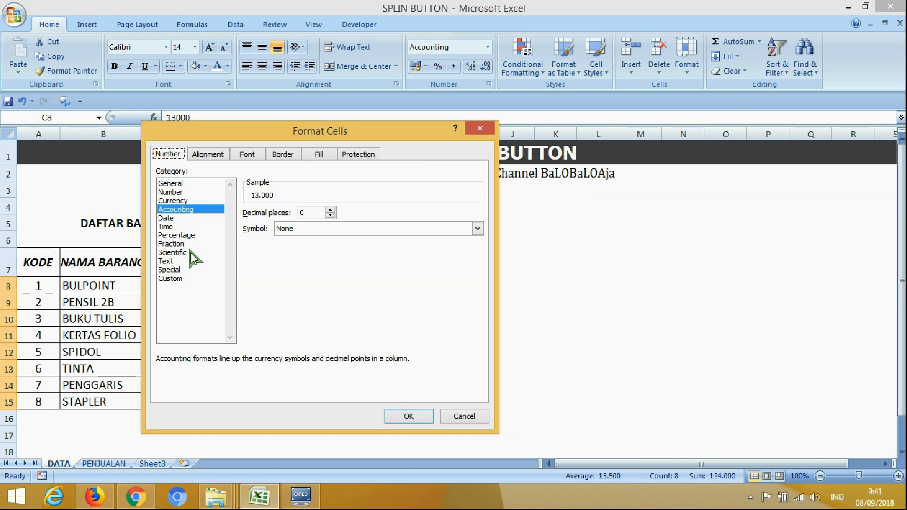
{"action": "left_click", "coordinate": [476, 228]}
{"action": "left_click", "coordinate": [461, 245]}
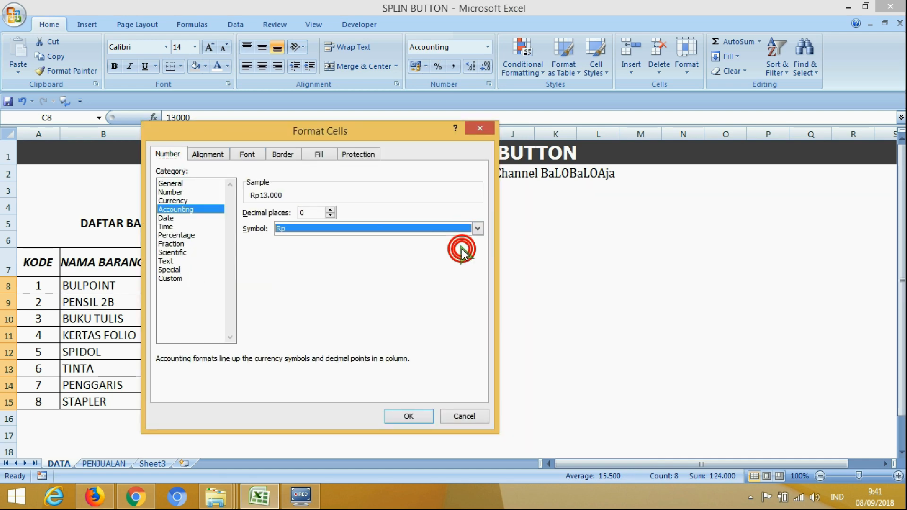
{"action": "left_click", "coordinate": [405, 418]}
{"action": "left_click", "coordinate": [399, 423]}
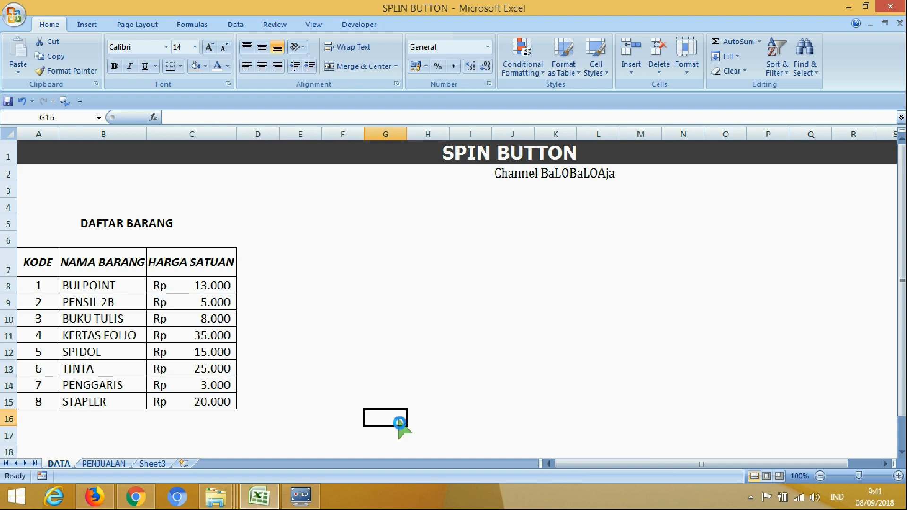
Switch to the PENJUALAN sheet.
{"action": "left_click", "coordinate": [114, 463]}
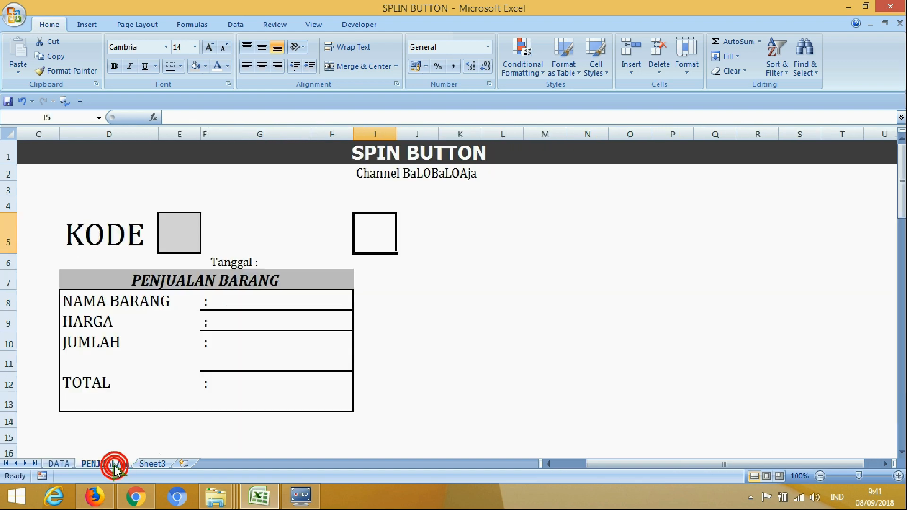
On the DATA sheet, set the DAFTAR BARANG title to font size 16 and give it a light grey fill.
{"action": "left_click", "coordinate": [59, 464]}
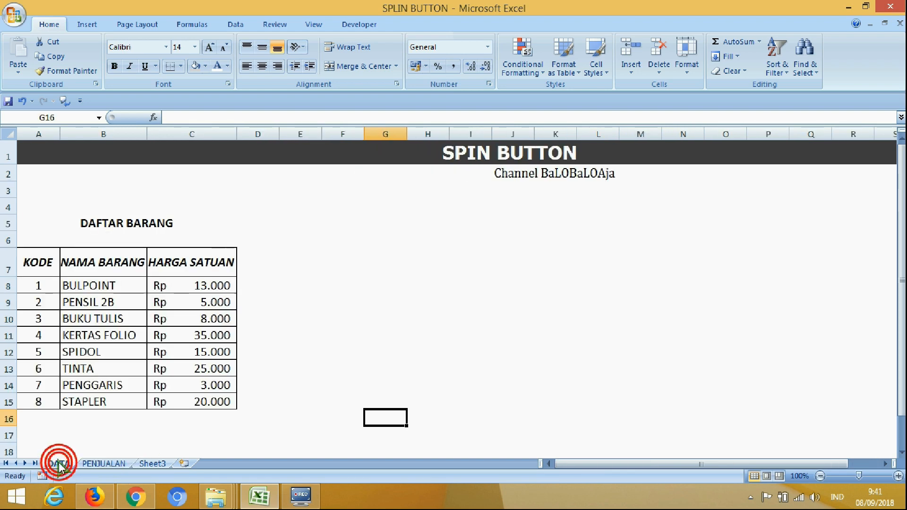
{"action": "left_click", "coordinate": [124, 220]}
{"action": "left_click", "coordinate": [194, 46]}
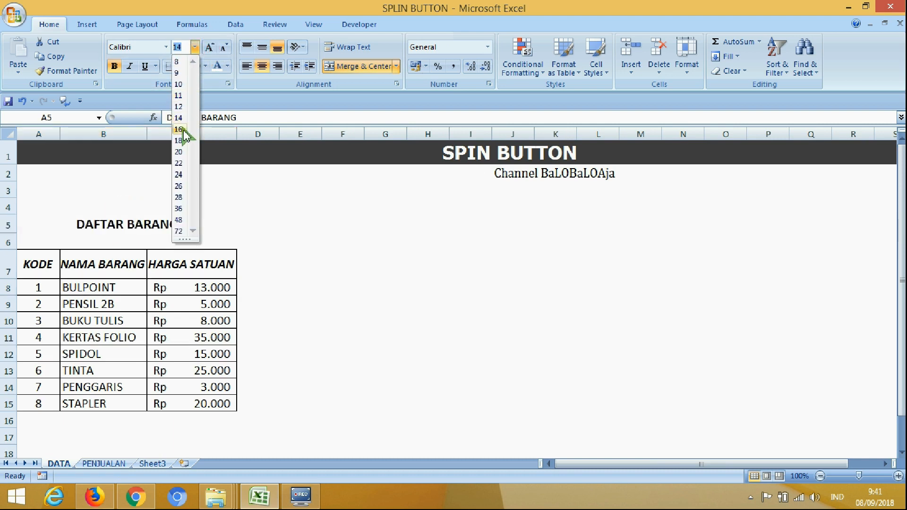
{"action": "left_click", "coordinate": [182, 130]}
{"action": "left_click", "coordinate": [195, 66]}
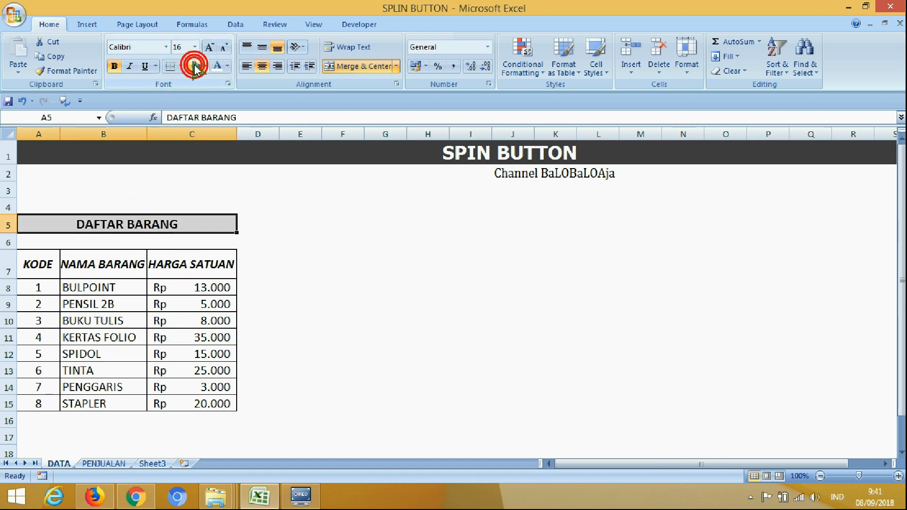
{"action": "left_click", "coordinate": [376, 255]}
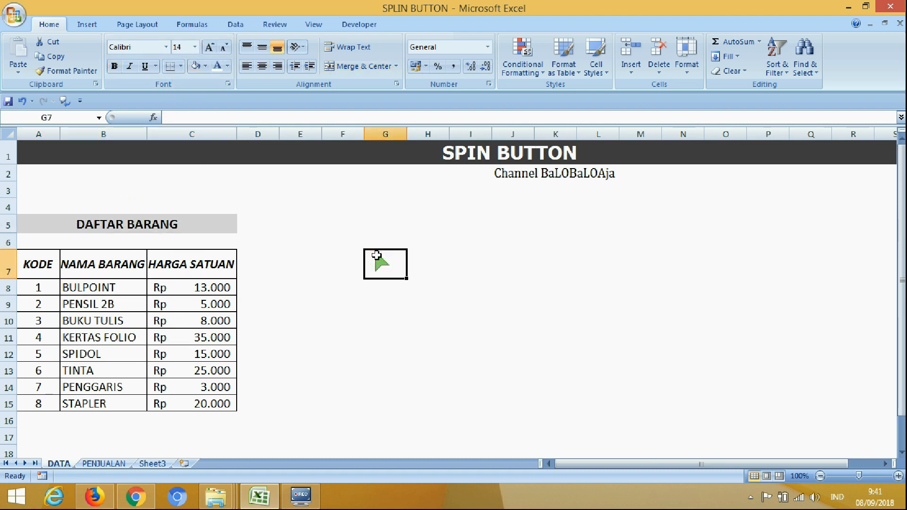
Name the item data range A8:C15, without its headers, as DAFTAR.
{"action": "left_click", "coordinate": [41, 287]}
{"action": "left_click", "coordinate": [41, 263]}
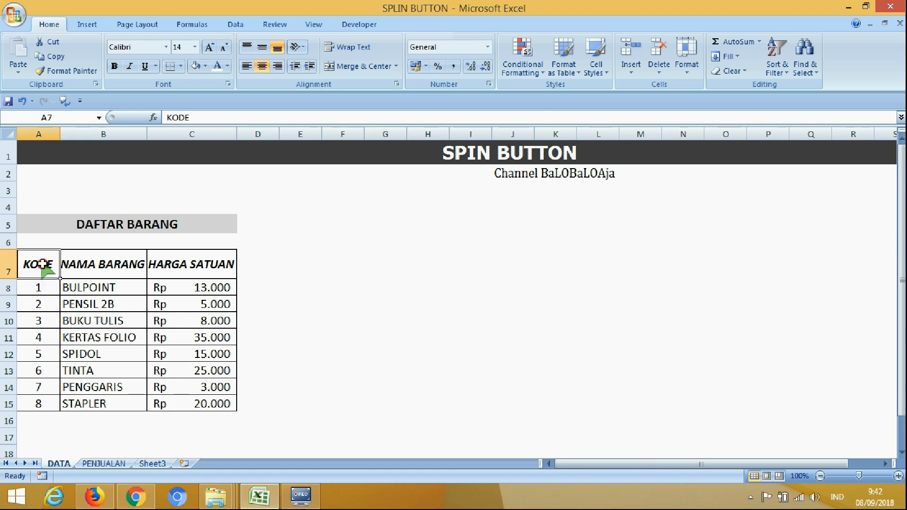
{"action": "left_click_drag", "start_coordinate": [40, 284], "coordinate": [66, 287]}
{"action": "key", "text": "shift+Right"}
{"action": "key", "text": "shift+Down"}
{"action": "key", "text": "shift+Down"}
{"action": "key", "text": "shift+Down"}
{"action": "key", "text": "shift+Down"}
{"action": "key", "text": "shift+Down"}
{"action": "key", "text": "shift+Down"}
{"action": "key", "text": "shift+Down"}
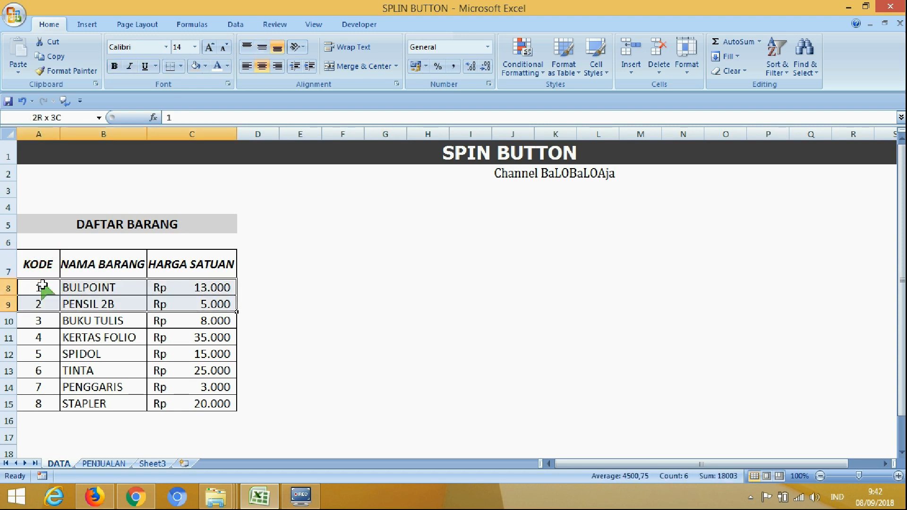
{"action": "left_click", "coordinate": [79, 122]}
{"action": "type", "text": "DAFTAR"}
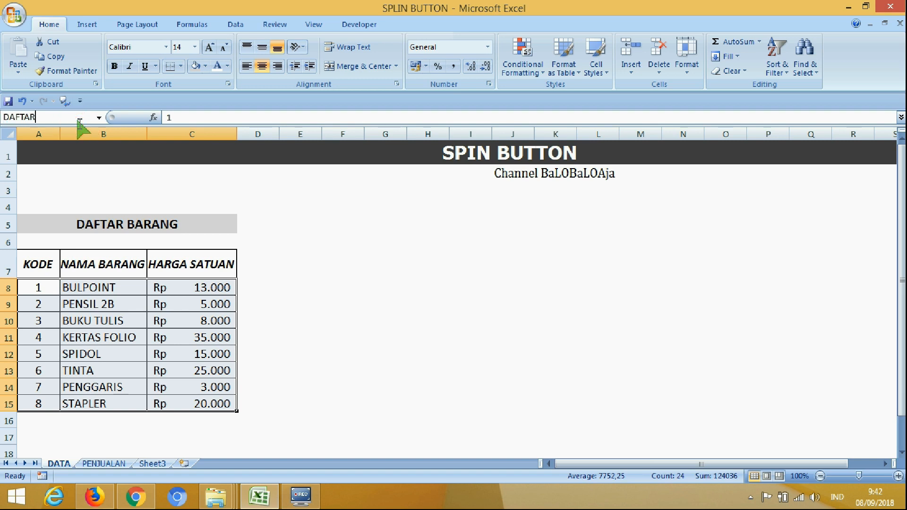
{"action": "left_click", "coordinate": [141, 289]}
Try to assign the name DAFTAR to the range A7:C15, including the header row.
{"action": "left_click", "coordinate": [26, 274]}
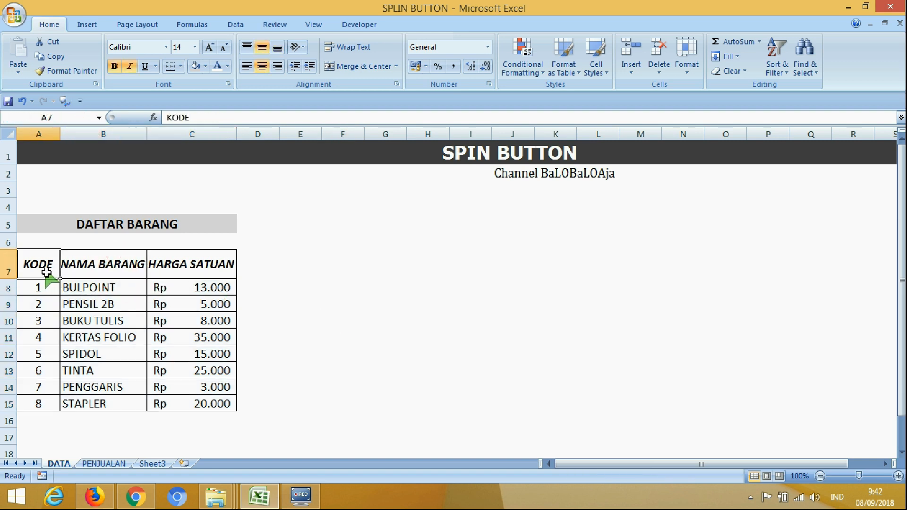
{"action": "left_click", "coordinate": [43, 291]}
{"action": "left_click", "coordinate": [36, 264]}
{"action": "key", "text": "shift+Right"}
{"action": "key", "text": "shift+Right"}
{"action": "key", "text": "shift+Down"}
{"action": "key", "text": "shift+Down"}
{"action": "key", "text": "shift+Down"}
{"action": "key", "text": "shift+Down"}
{"action": "key", "text": "shift+Down"}
{"action": "key", "text": "shift+Down"}
{"action": "key", "text": "shift+Down"}
{"action": "key", "text": "shift+Down"}
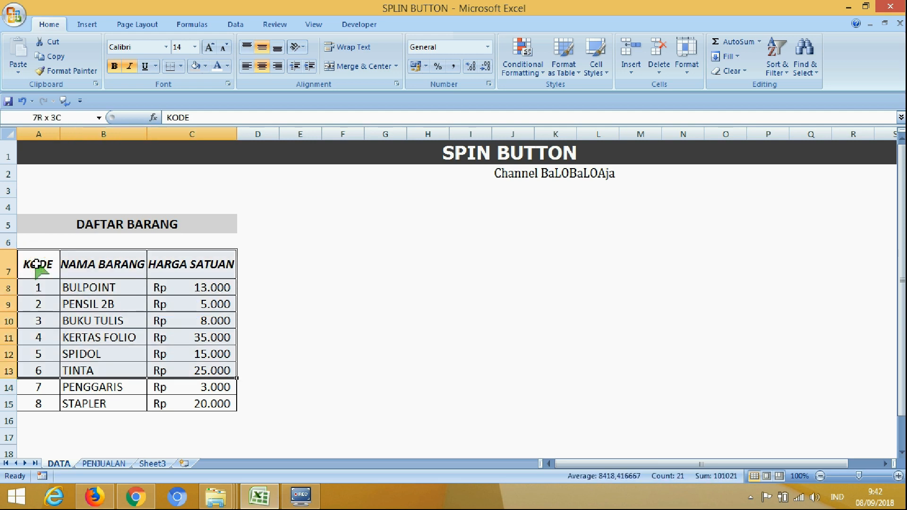
{"action": "left_click", "coordinate": [81, 117]}
{"action": "type", "text": "DA"}
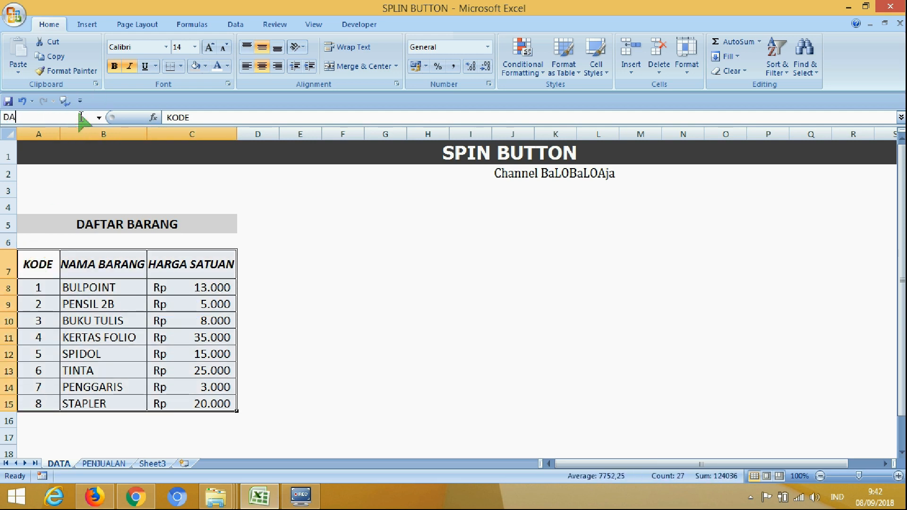
{"action": "type", "text": "FTAR"}
{"action": "key", "text": "Return"}
Go to the named range DAFTAR to check which cells of the item table it covers.
{"action": "left_click", "coordinate": [178, 274]}
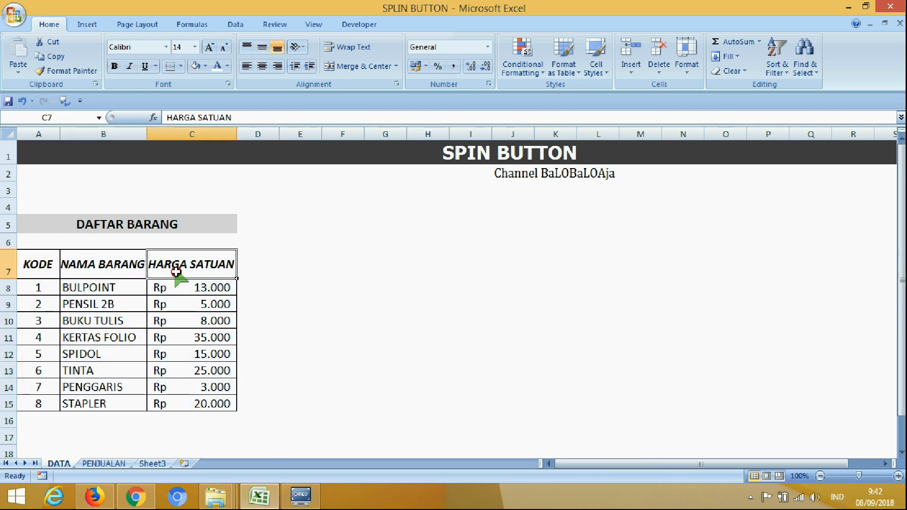
{"action": "left_click", "coordinate": [47, 266]}
{"action": "left_click", "coordinate": [99, 117]}
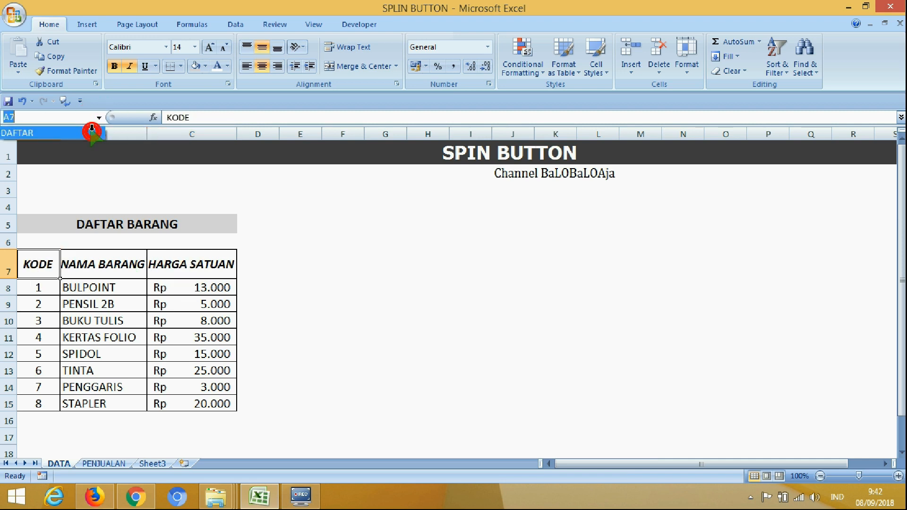
{"action": "left_click", "coordinate": [86, 134]}
{"action": "left_click", "coordinate": [377, 253]}
{"action": "left_click", "coordinate": [99, 117]}
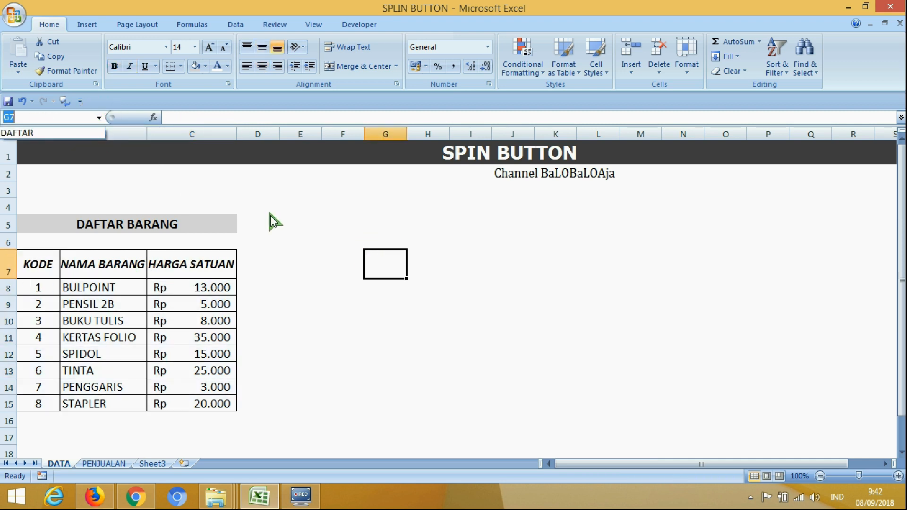
{"action": "left_click", "coordinate": [274, 222]}
{"action": "left_click", "coordinate": [218, 263]}
{"action": "left_click", "coordinate": [99, 117]}
{"action": "left_click", "coordinate": [87, 133]}
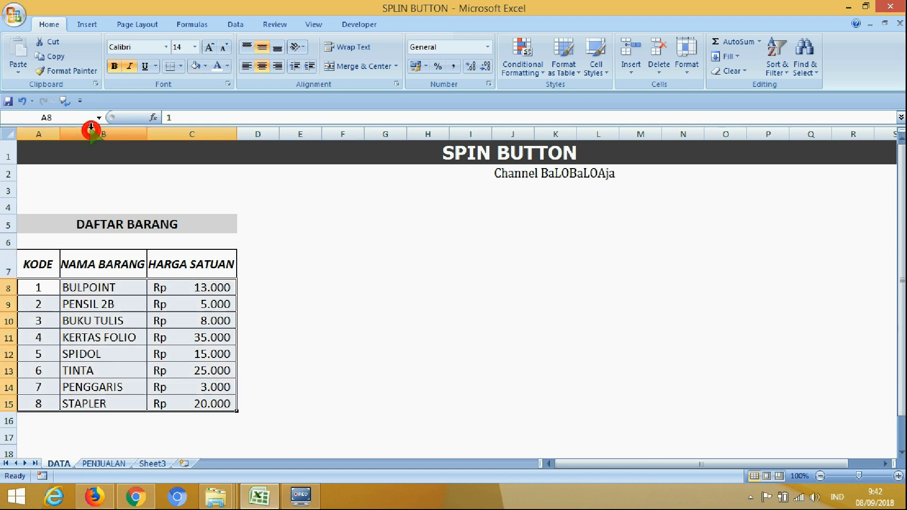
{"action": "left_click", "coordinate": [259, 387]}
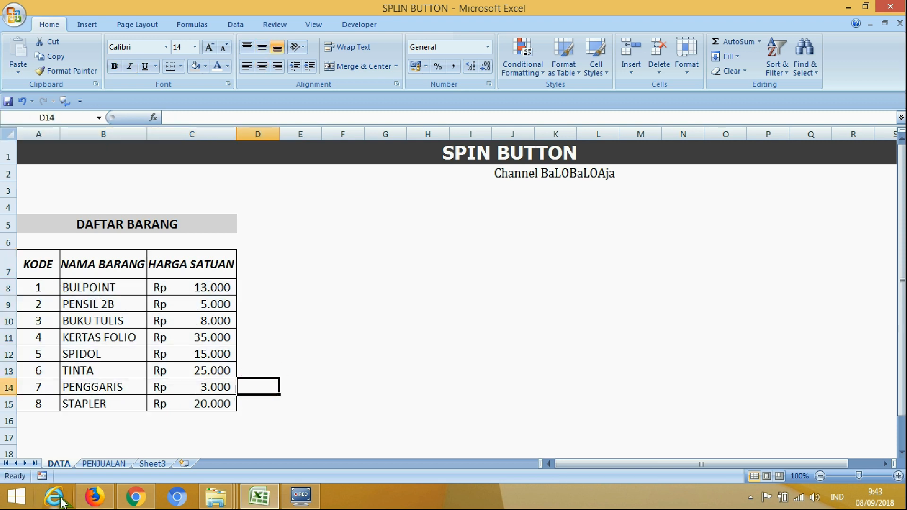
On the PENJUALAN sheet, insert a spin button form control just beside the grey KODE cell E5.
{"action": "left_click", "coordinate": [103, 463]}
{"action": "left_click", "coordinate": [180, 233]}
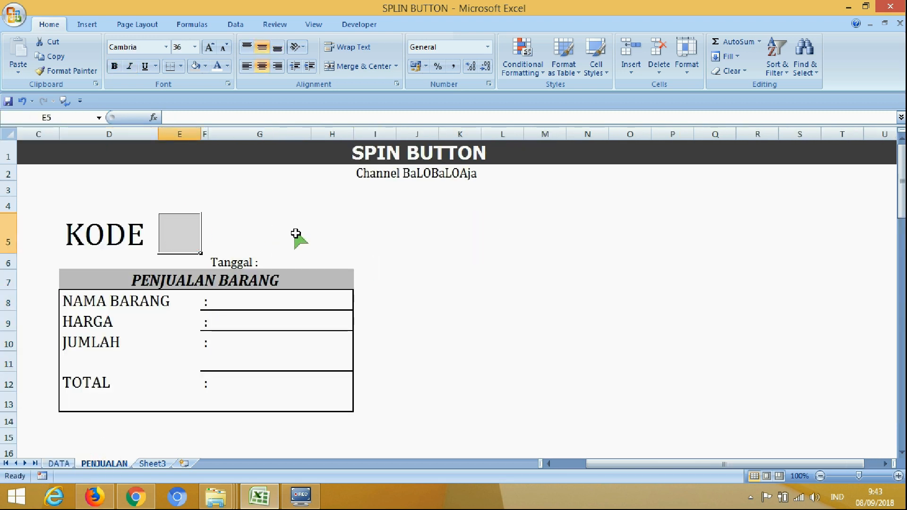
{"action": "left_click", "coordinate": [296, 234]}
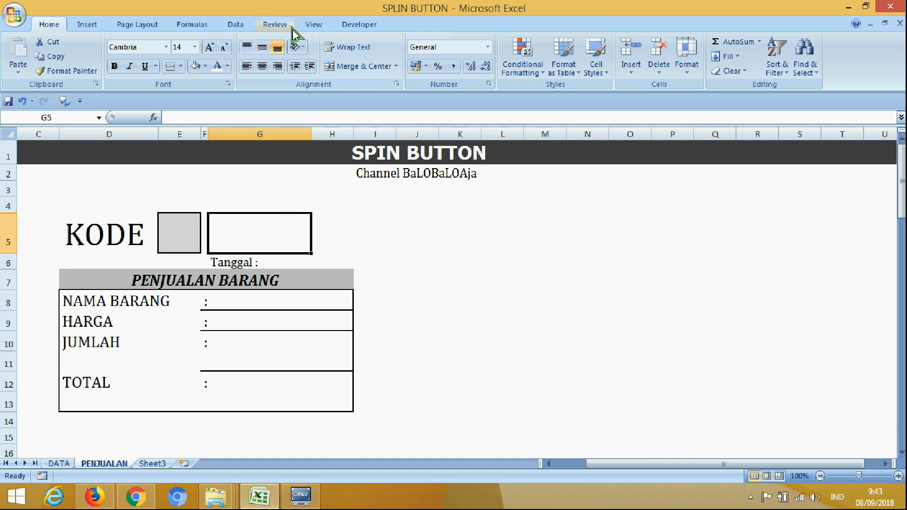
{"action": "left_click", "coordinate": [359, 26]}
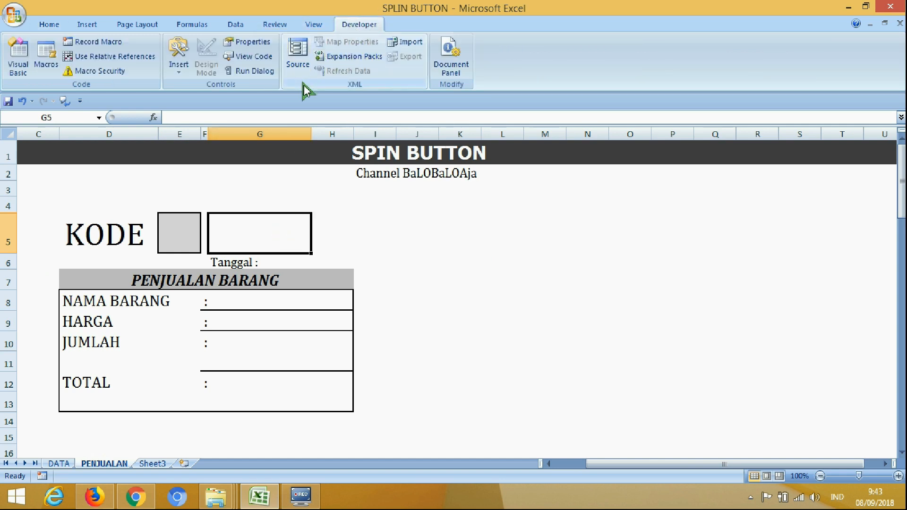
{"action": "left_click", "coordinate": [179, 71]}
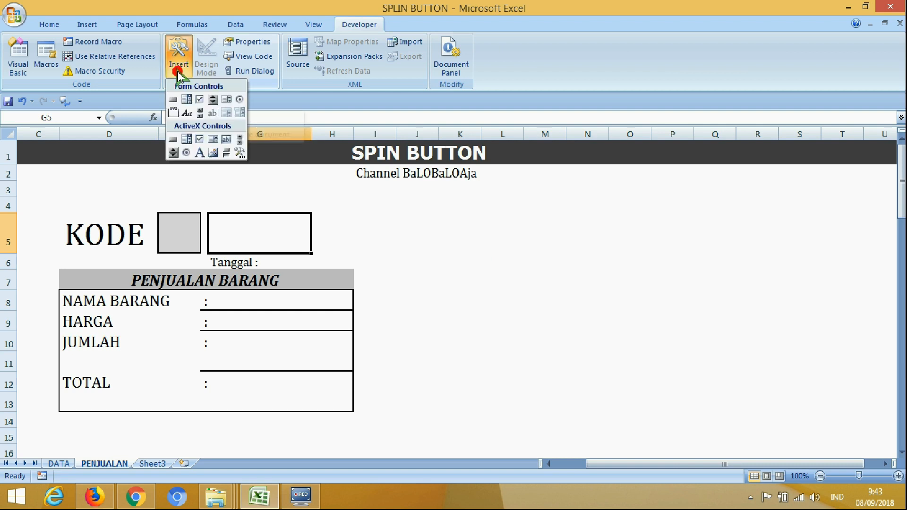
{"action": "left_click", "coordinate": [213, 100]}
{"action": "left_click_drag", "start_coordinate": [334, 212], "coordinate": [231, 224]}
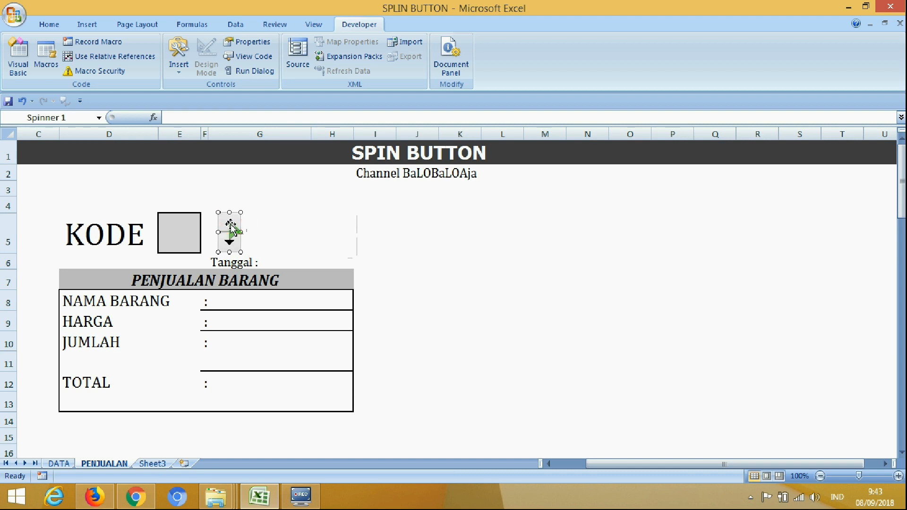
Link the spin button to the KODE cell E5 in its control format settings.
{"action": "right_click", "coordinate": [230, 225]}
{"action": "left_click", "coordinate": [263, 325]}
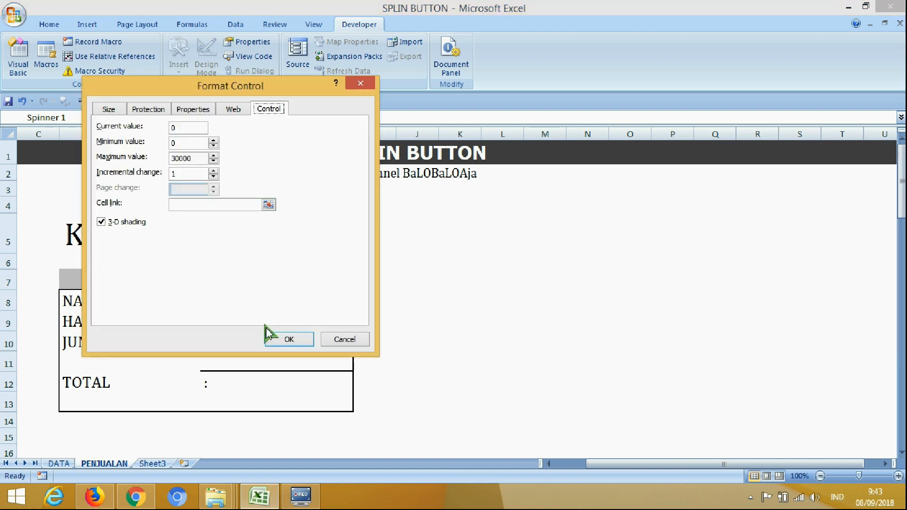
{"action": "left_click", "coordinate": [229, 206]}
{"action": "left_click_drag", "start_coordinate": [202, 83], "coordinate": [389, 86]}
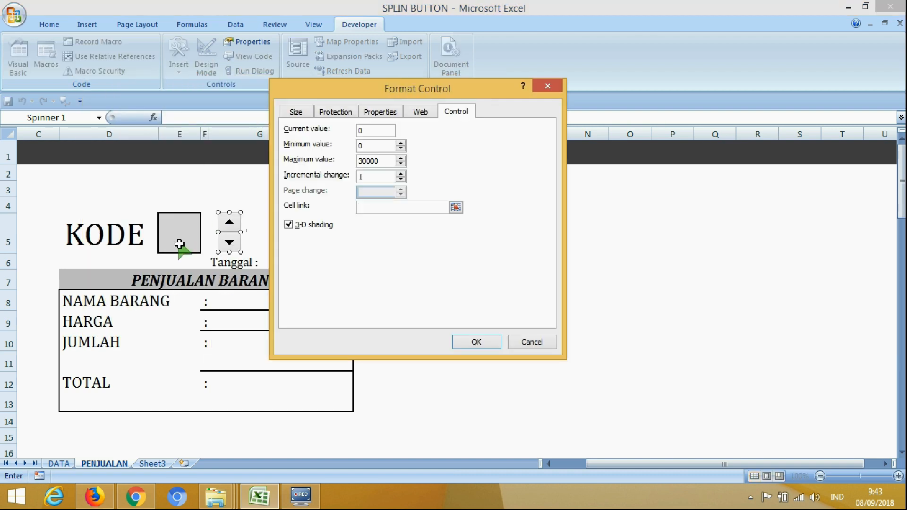
{"action": "left_click", "coordinate": [180, 237]}
{"action": "left_click", "coordinate": [474, 339]}
{"action": "left_click", "coordinate": [277, 229]}
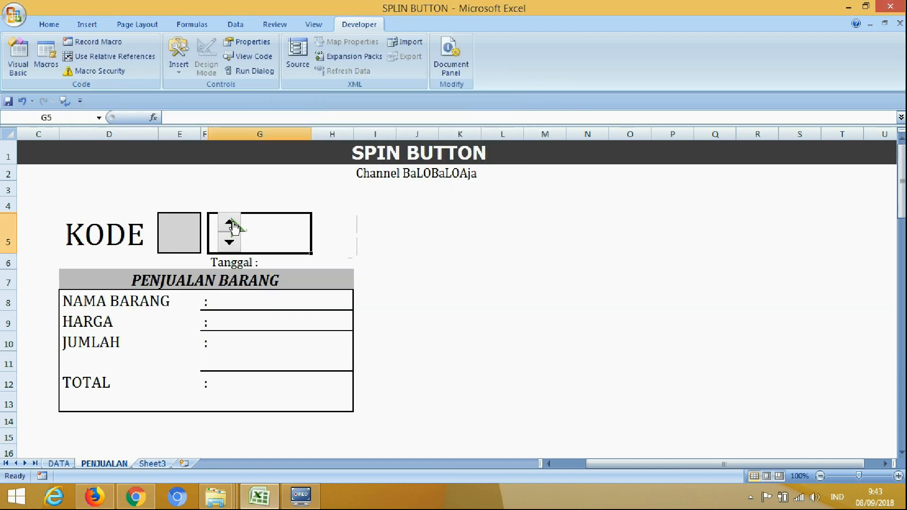
Test the spin button by stepping the KODE value up and back down to 0.
{"action": "double_click", "coordinate": [231, 222]}
{"action": "left_click", "coordinate": [229, 242]}
{"action": "left_click", "coordinate": [229, 241]}
{"action": "left_click", "coordinate": [502, 241]}
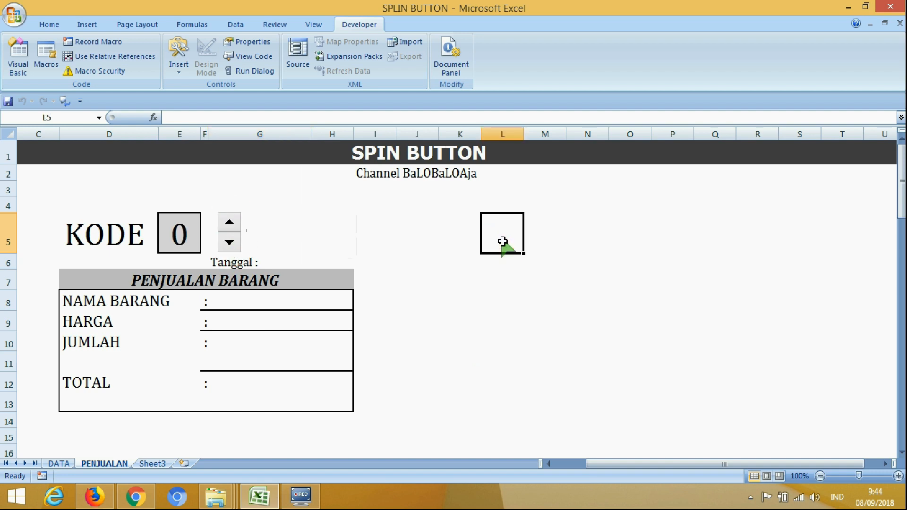
{"action": "left_click", "coordinate": [229, 242]}
{"action": "left_click", "coordinate": [229, 241]}
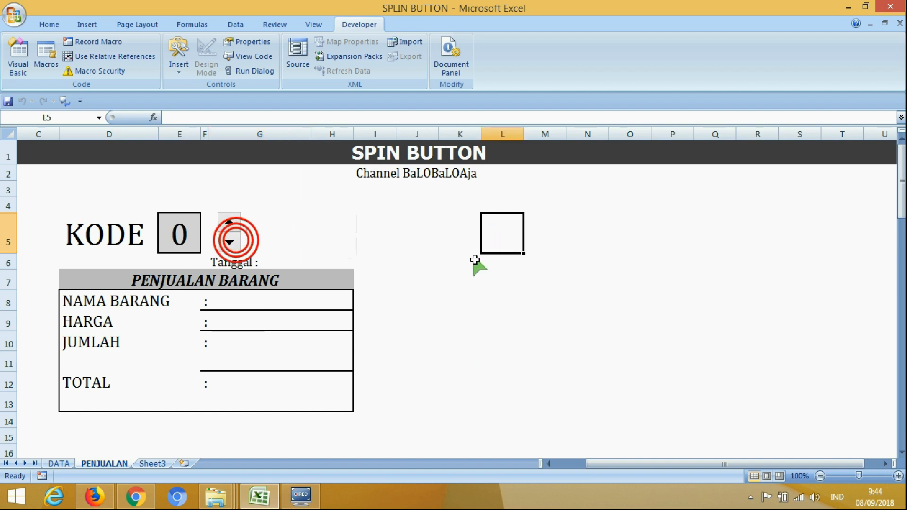
{"action": "left_click", "coordinate": [475, 260]}
{"action": "left_click", "coordinate": [458, 303]}
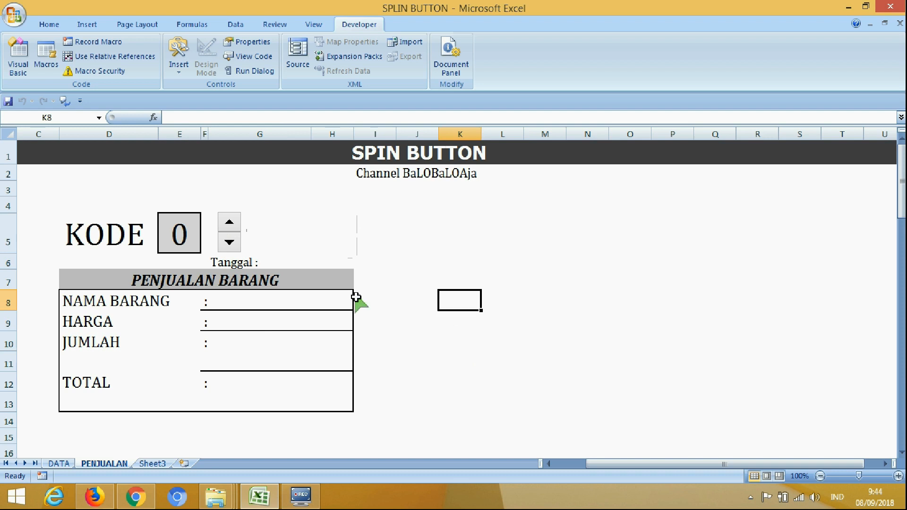
Examine the VLOOKUP formulas in the NAMA BARANG and HARGA cells, G8 and G9, of the sales form.
{"action": "left_click", "coordinate": [322, 300]}
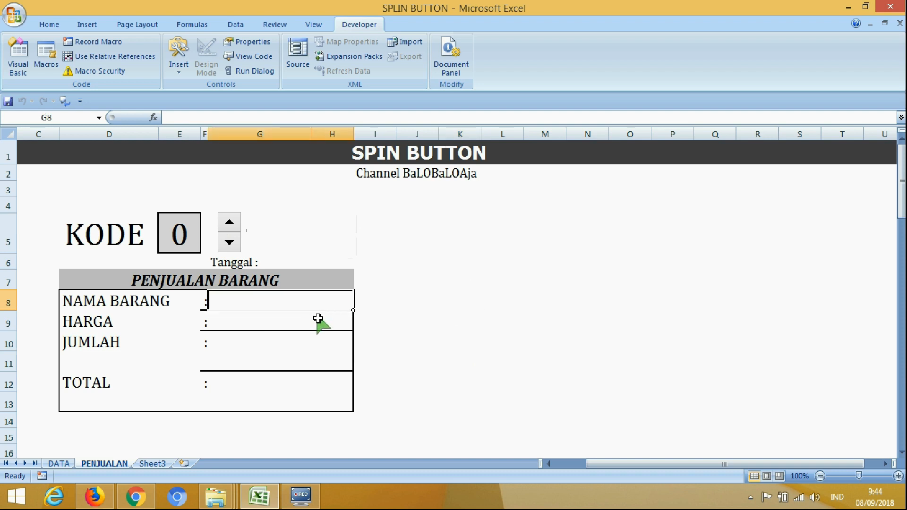
{"action": "left_click", "coordinate": [58, 463]}
{"action": "left_click", "coordinate": [104, 463]}
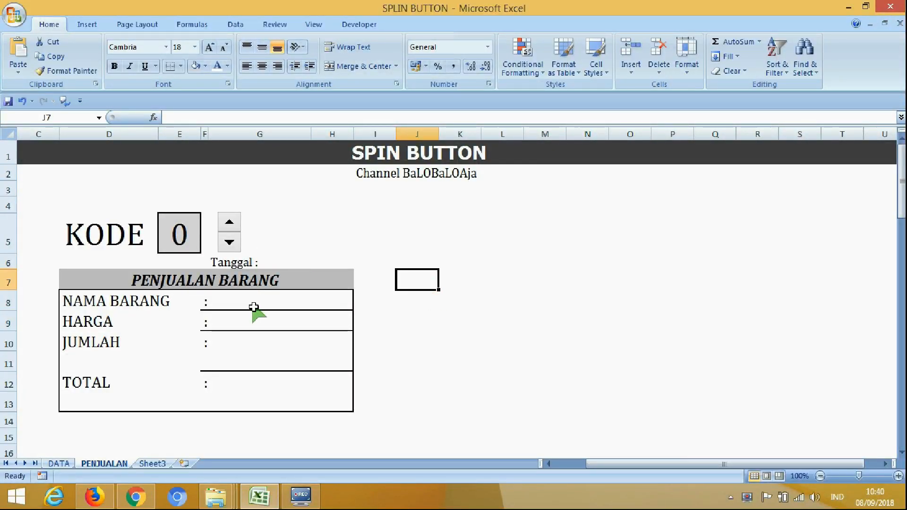
{"action": "left_click", "coordinate": [253, 329]}
{"action": "left_click", "coordinate": [249, 355]}
{"action": "left_click", "coordinate": [251, 301]}
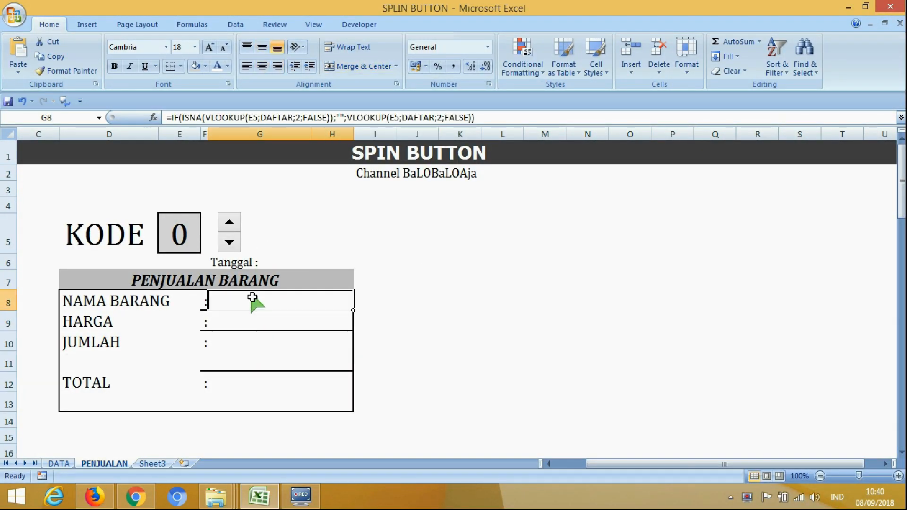
{"action": "left_click", "coordinate": [247, 322]}
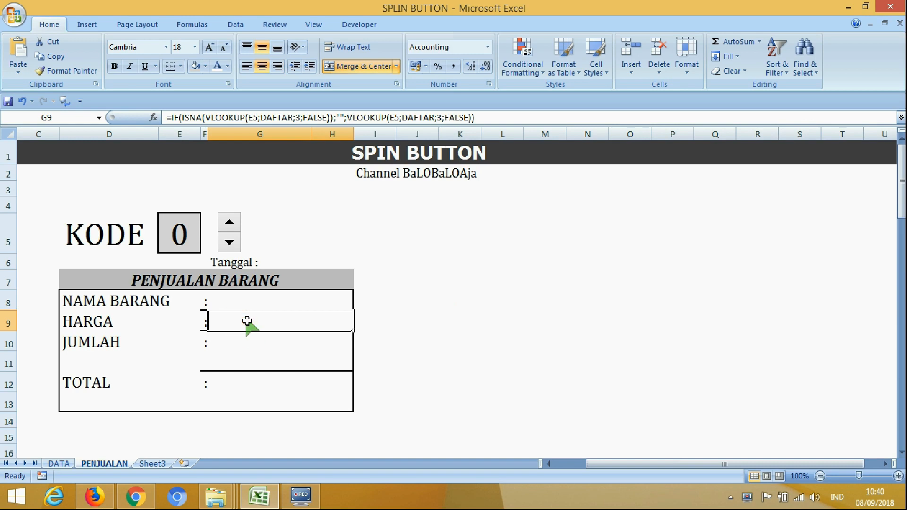
{"action": "left_click", "coordinate": [252, 354]}
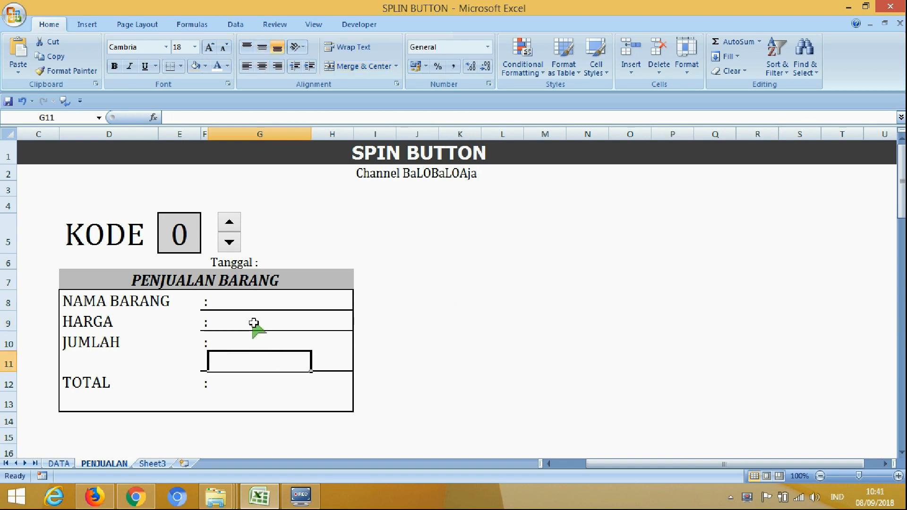
Clear the formula from the HARGA cell G9 of the sales form.
{"action": "left_click", "coordinate": [253, 323]}
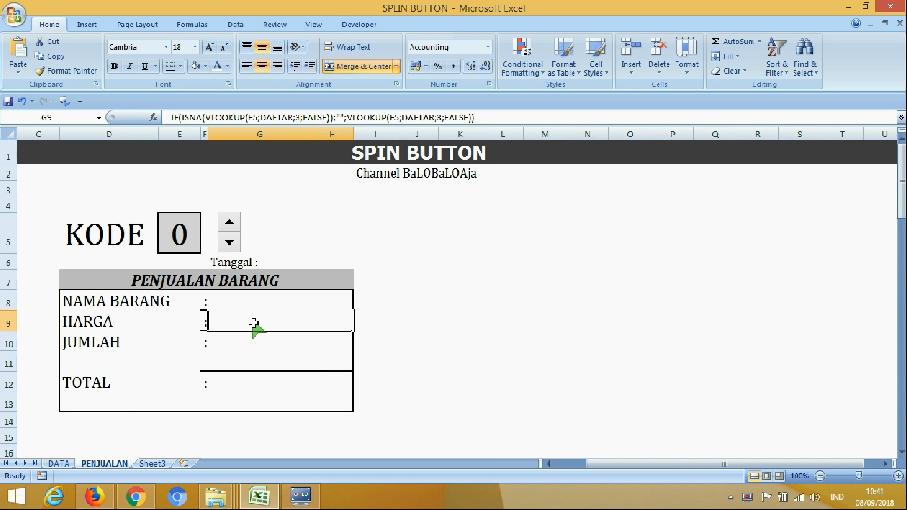
{"action": "type", "text": "=IF"}
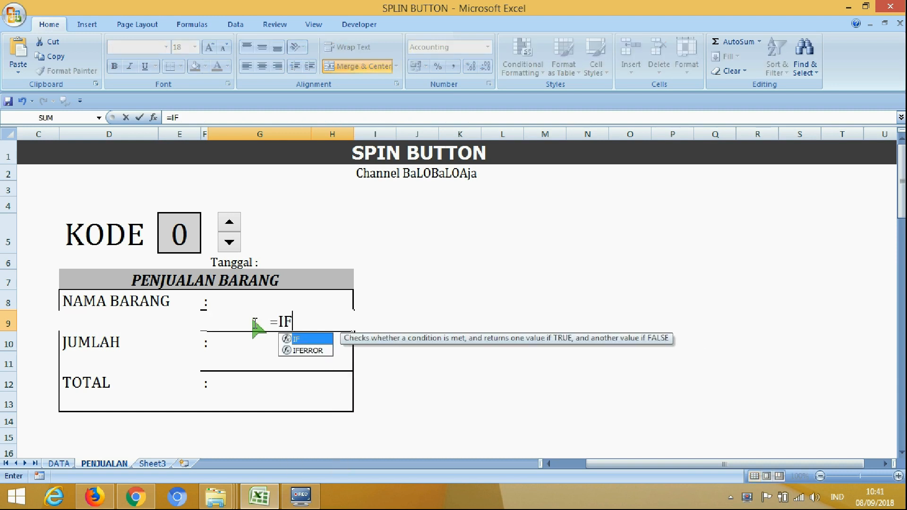
{"action": "key", "text": "BackSpace"}
{"action": "key", "text": "BackSpace"}
{"action": "key", "text": "BackSpace"}
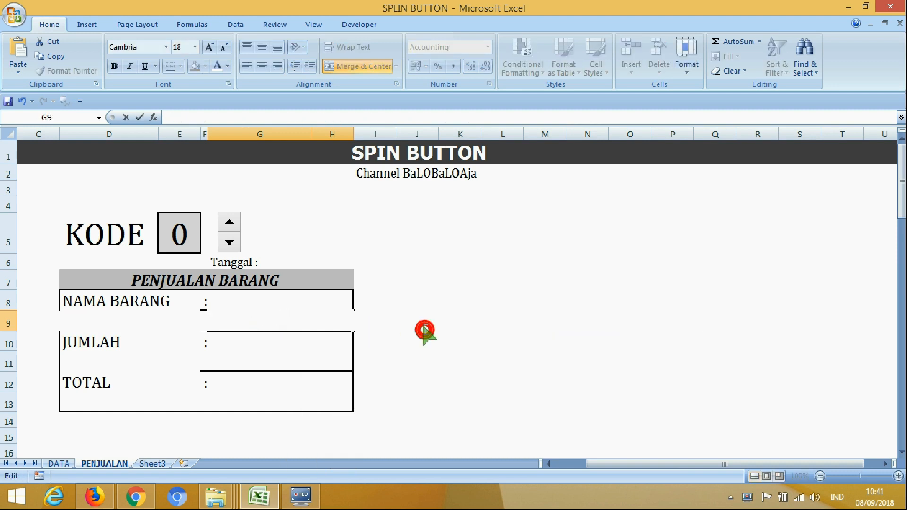
{"action": "left_click", "coordinate": [425, 331]}
Label cells A6, B6 and C6 above the item table on the DATA sheet as KOLOM1, KOLOM2 and KOLOM3.
{"action": "left_click", "coordinate": [59, 463]}
{"action": "left_click", "coordinate": [45, 245]}
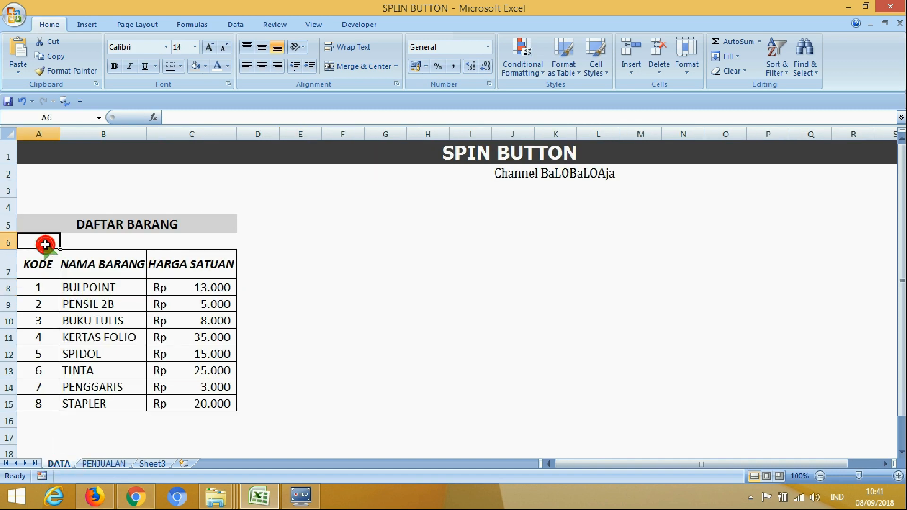
{"action": "type", "text": "KOLOM1"}
{"action": "key", "text": "Tab"}
{"action": "type", "text": "KOLO"}
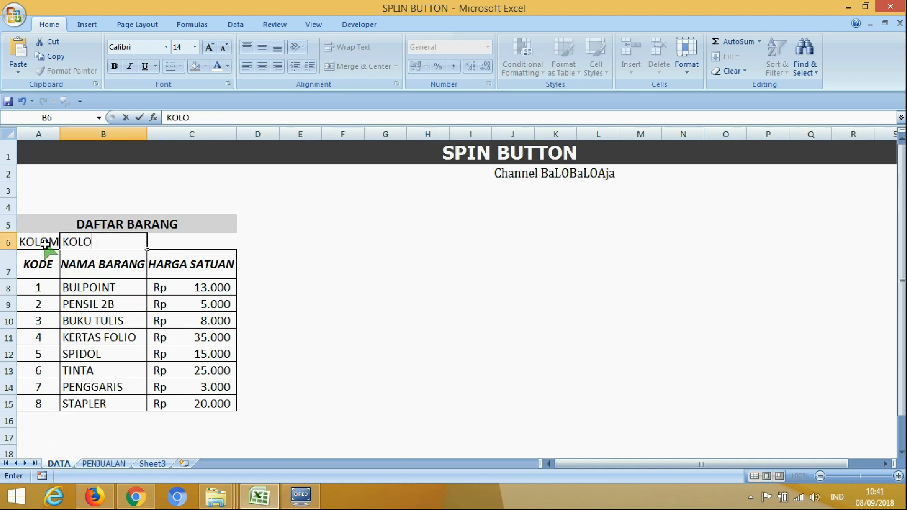
{"action": "key", "text": "Tab"}
{"action": "type", "text": "KOLOM"}
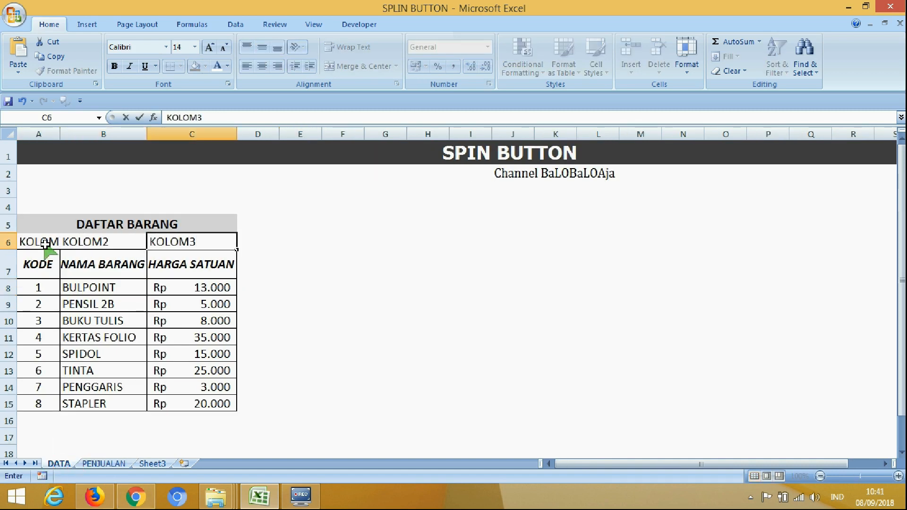
{"action": "type", "text": "3"}
Clear the KOLOM labels from cells A6:C6 above the item table.
{"action": "key", "text": "shift+Tab"}
{"action": "key", "text": "Left"}
{"action": "key", "text": "shift+Right"}
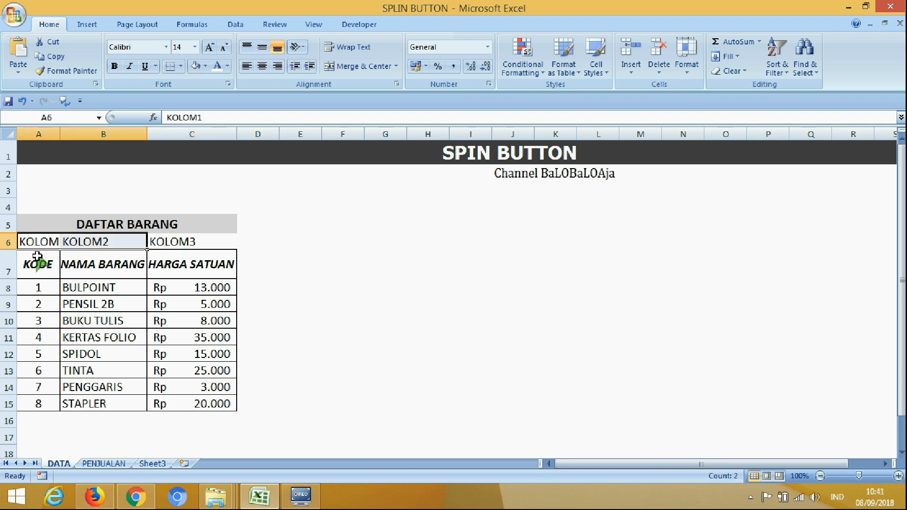
{"action": "key", "text": "shift+Right"}
{"action": "key", "text": "Delete"}
{"action": "left_click", "coordinate": [240, 221]}
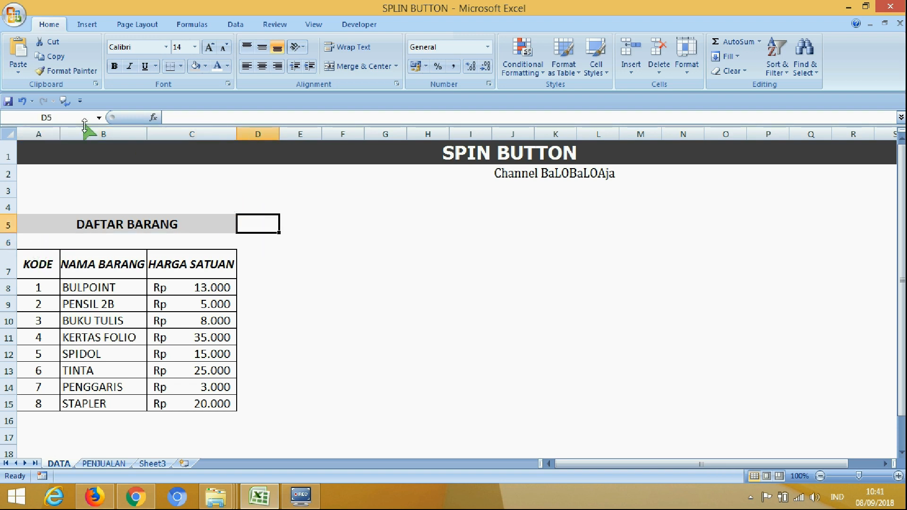
Check the list of defined range names from the item table on the DATA sheet.
{"action": "left_click", "coordinate": [85, 289]}
{"action": "left_click", "coordinate": [98, 118]}
{"action": "left_click", "coordinate": [170, 157]}
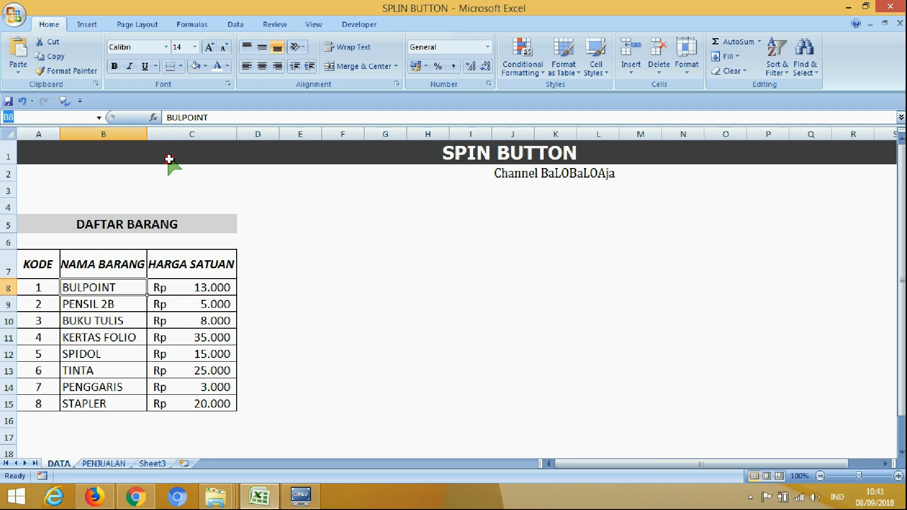
Start the formula =VELOOKUP(E5 in the HARGA cell G9 on the PENJUALAN sheet, using the KODE cell as lookup value.
{"action": "left_click", "coordinate": [103, 463]}
{"action": "left_click", "coordinate": [228, 329]}
{"action": "type", "text": "="}
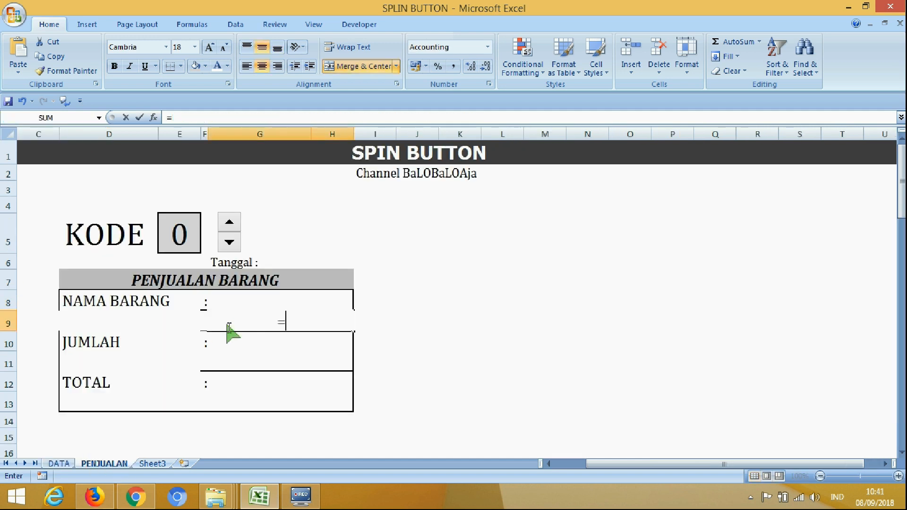
{"action": "type", "text": "IF("}
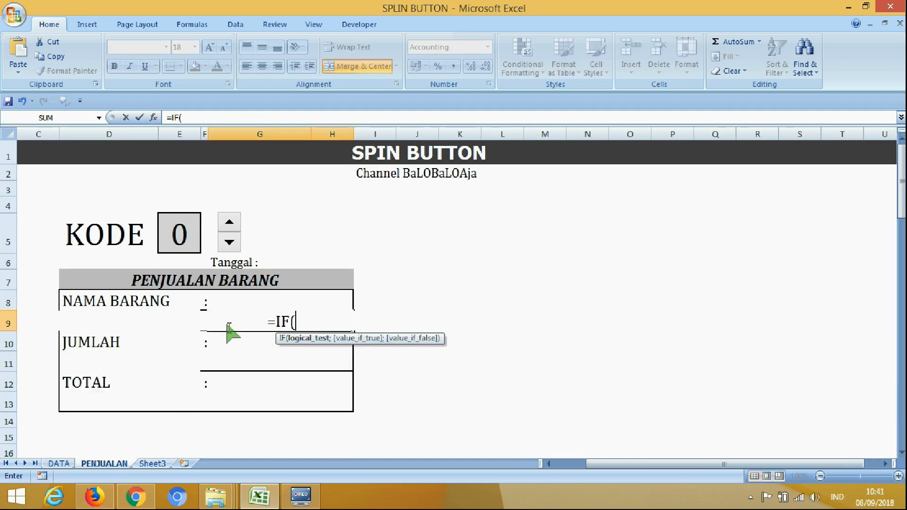
{"action": "key", "text": "BackSpace"}
{"action": "key", "text": "BackSpace"}
{"action": "key", "text": "BackSpace"}
{"action": "type", "text": "VEL"}
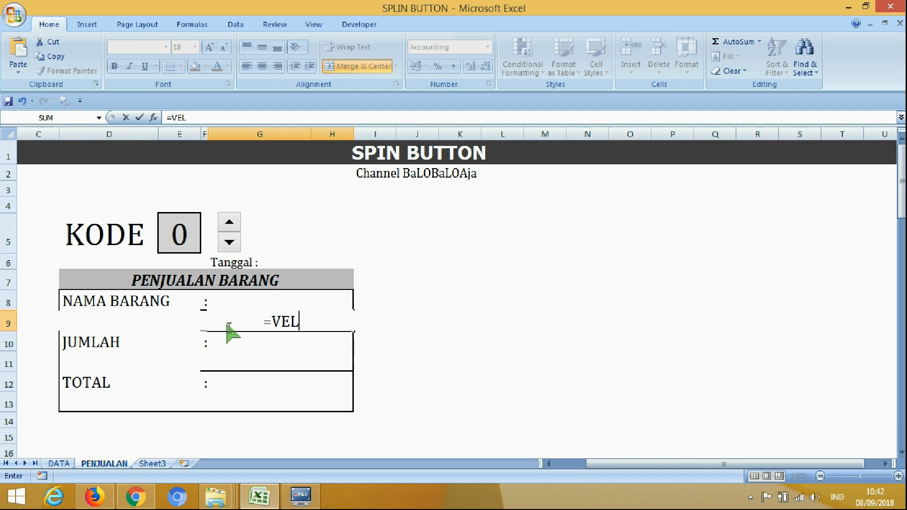
{"action": "type", "text": "OOKUO"}
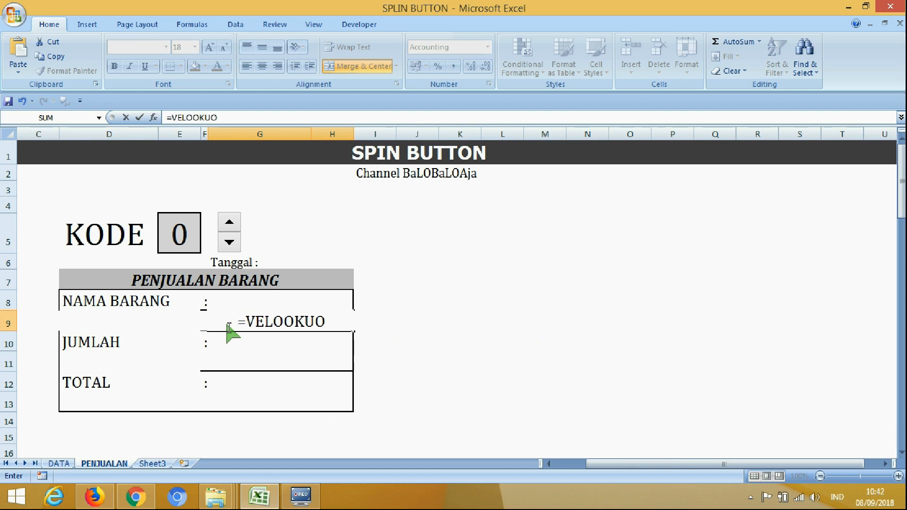
{"action": "key", "text": "BackSpace"}
{"action": "type", "text": "P("}
{"action": "left_click", "coordinate": [182, 237]}
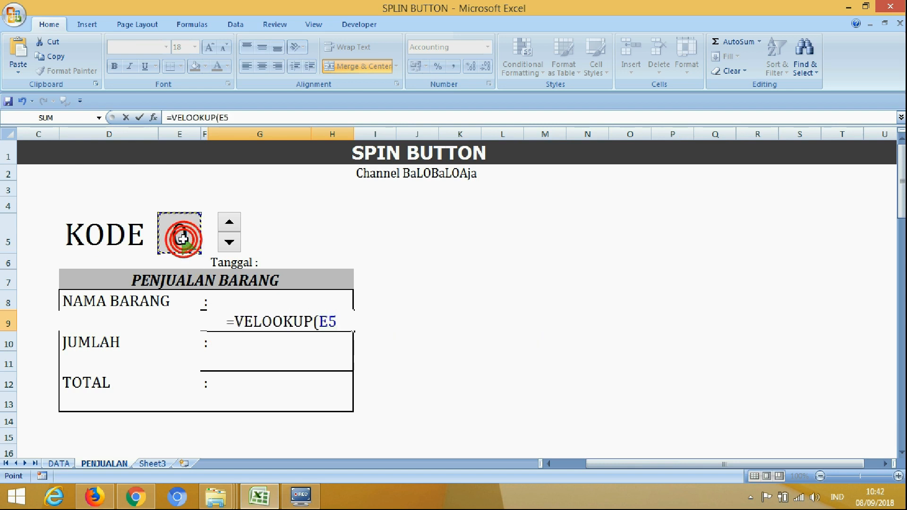
Complete the G9 formula with the DAFTAR range as table, column index 2 and FALSE for an exact match.
{"action": "type", "text": ";"}
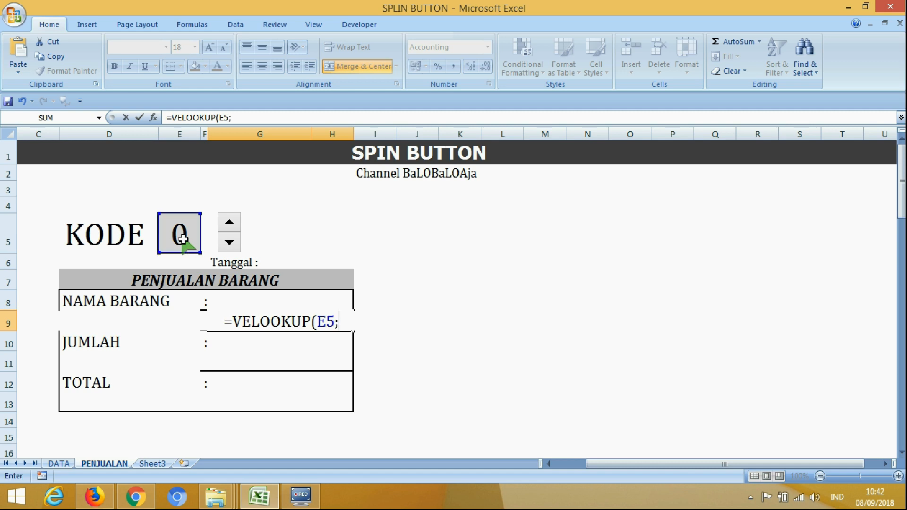
{"action": "type", "text": "D"}
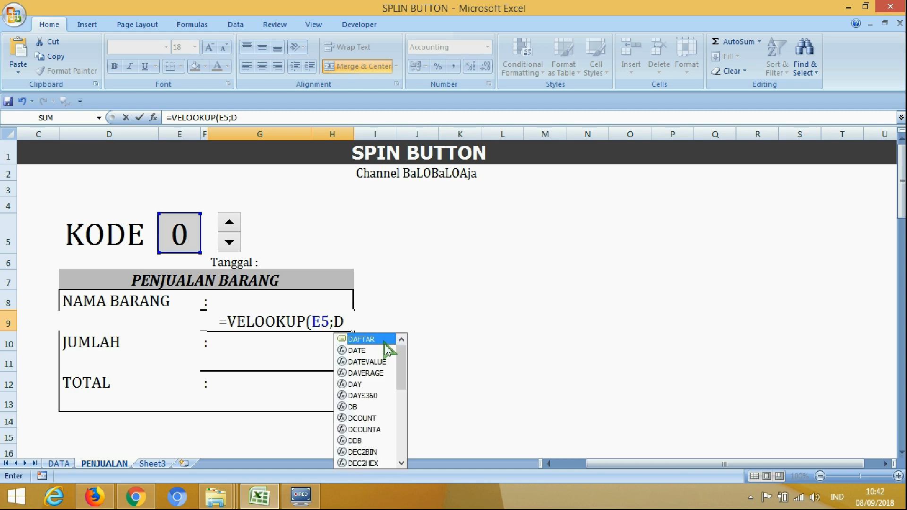
{"action": "type", "text": "AFTAR"}
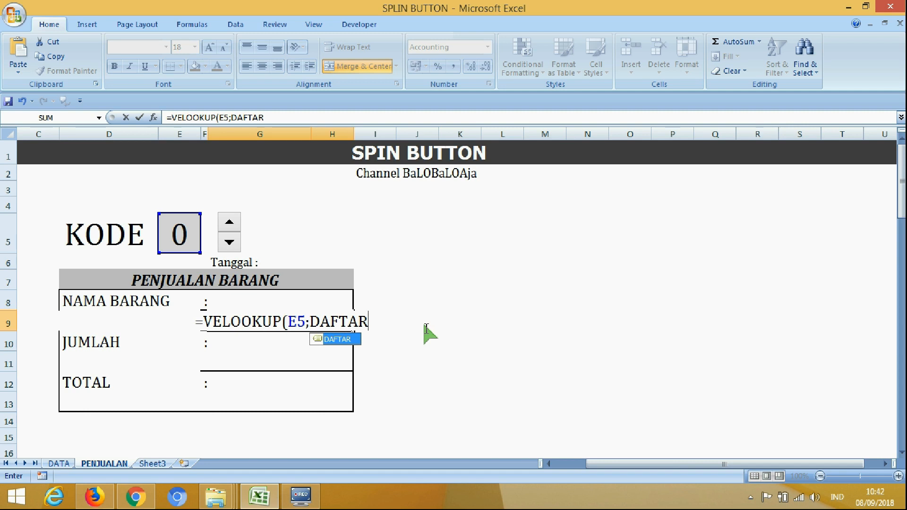
{"action": "type", "text": ";"}
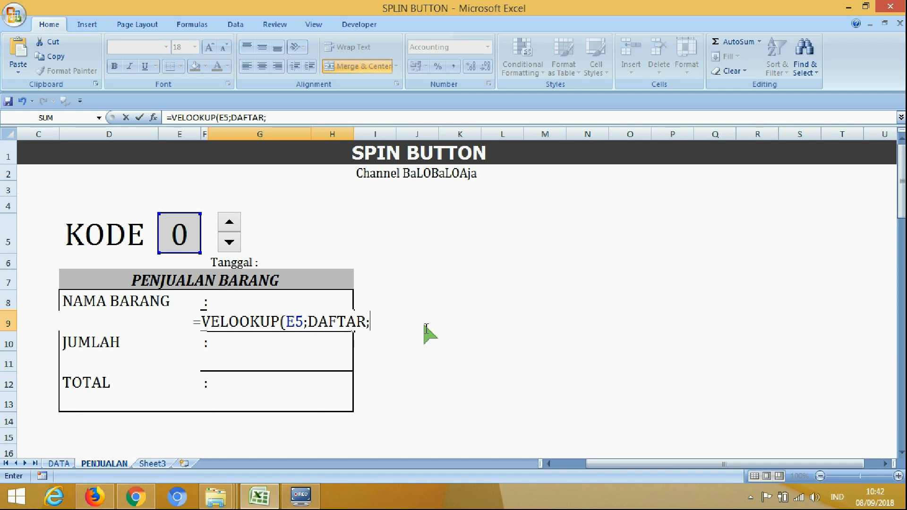
{"action": "type", "text": "2;FALSE)"}
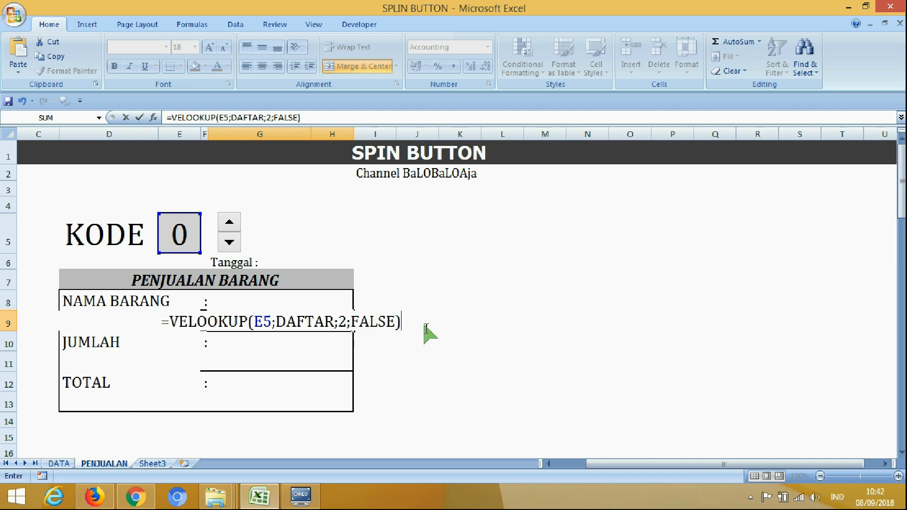
{"action": "key", "text": "Return"}
Correct the function name in the HARGA cell G9 formula to VLOOKUP.
{"action": "left_click", "coordinate": [290, 312]}
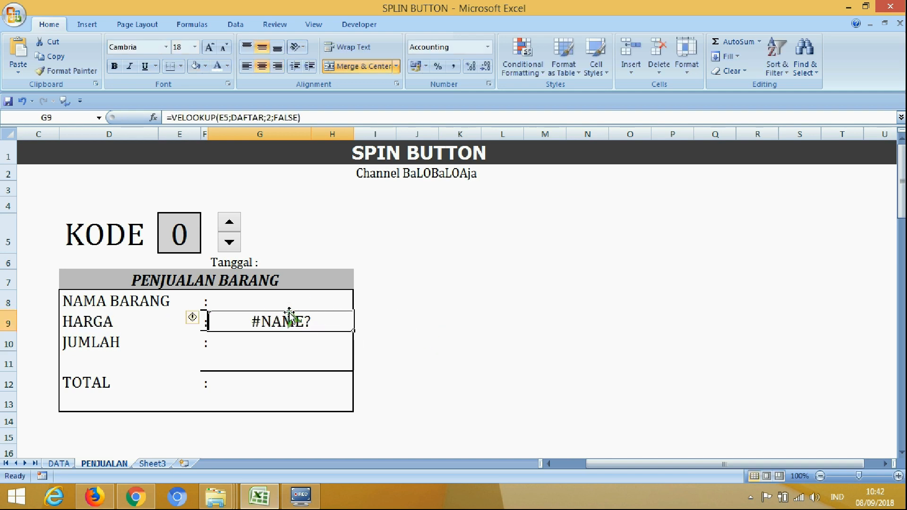
{"action": "double_click", "coordinate": [289, 313]}
{"action": "left_click", "coordinate": [190, 322]}
{"action": "key", "text": "BackSpace"}
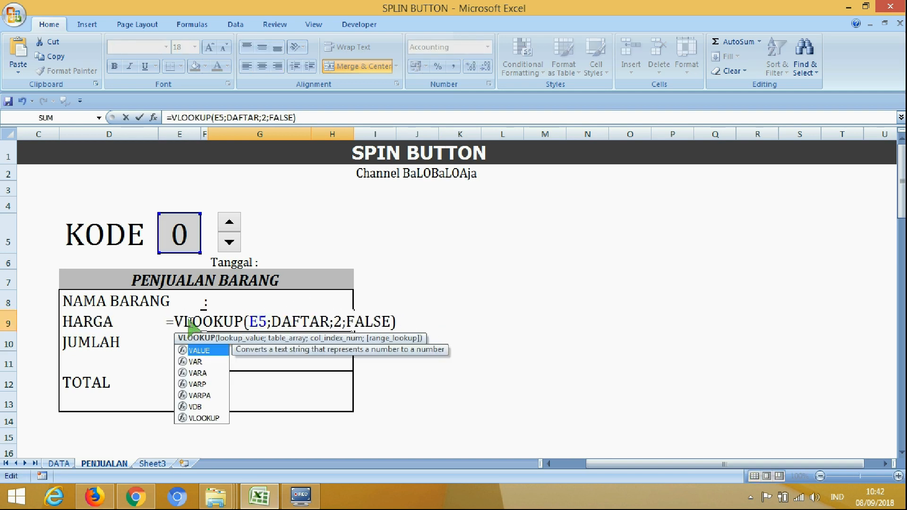
{"action": "key", "text": "Return"}
Test the NAMA BARANG and HARGA lookups by stepping KODE up to 3 and back down to 1.
{"action": "left_click", "coordinate": [283, 323]}
{"action": "left_click", "coordinate": [283, 301]}
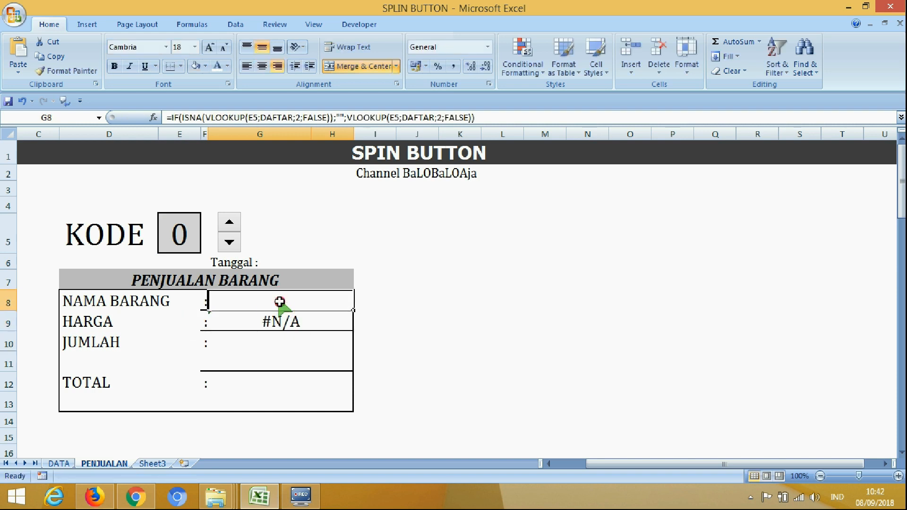
{"action": "left_click", "coordinate": [229, 225]}
{"action": "left_click", "coordinate": [229, 225]}
{"action": "left_click", "coordinate": [229, 223]}
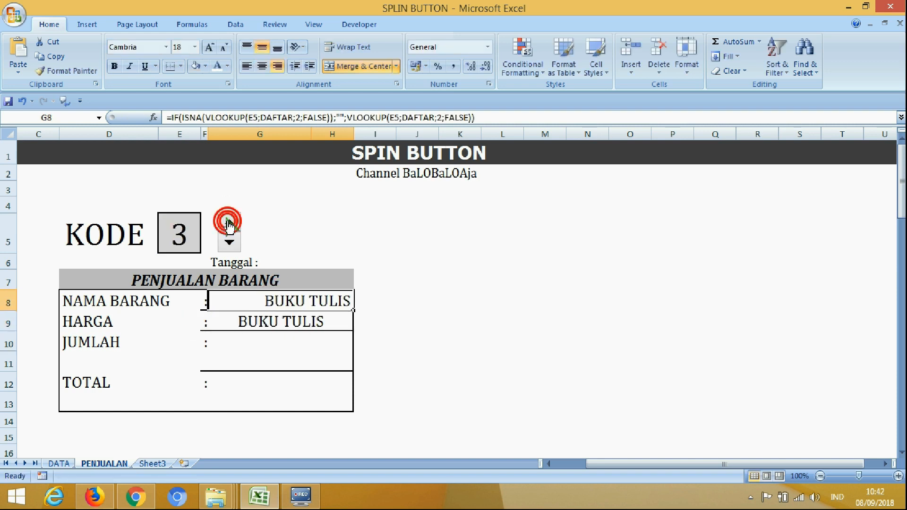
{"action": "left_click", "coordinate": [230, 242]}
{"action": "left_click", "coordinate": [230, 243]}
Set the column index of the VLOOKUP formula in HARGA cell G9 to 3, matching the HARGA SATUAN column on DATA.
{"action": "left_click", "coordinate": [59, 464]}
{"action": "left_click", "coordinate": [182, 263]}
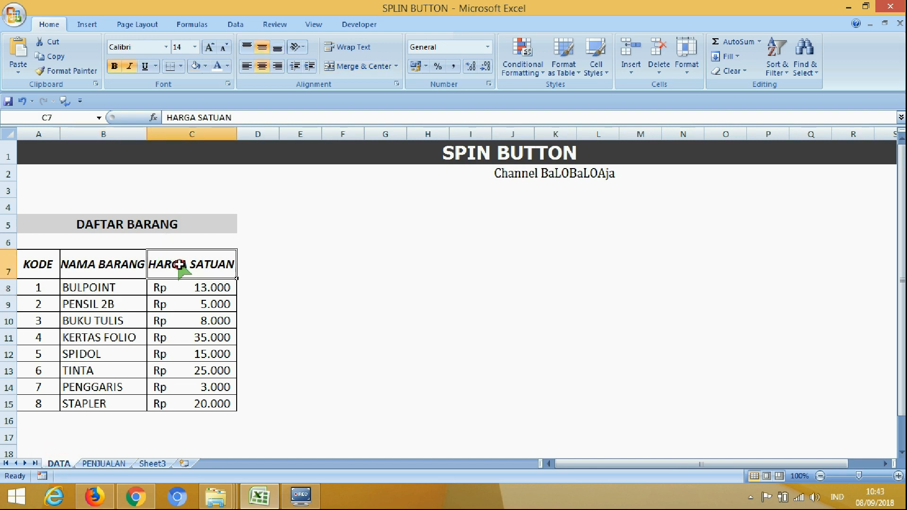
{"action": "left_click", "coordinate": [104, 463]}
{"action": "left_click", "coordinate": [247, 320]}
{"action": "key", "text": "F2"}
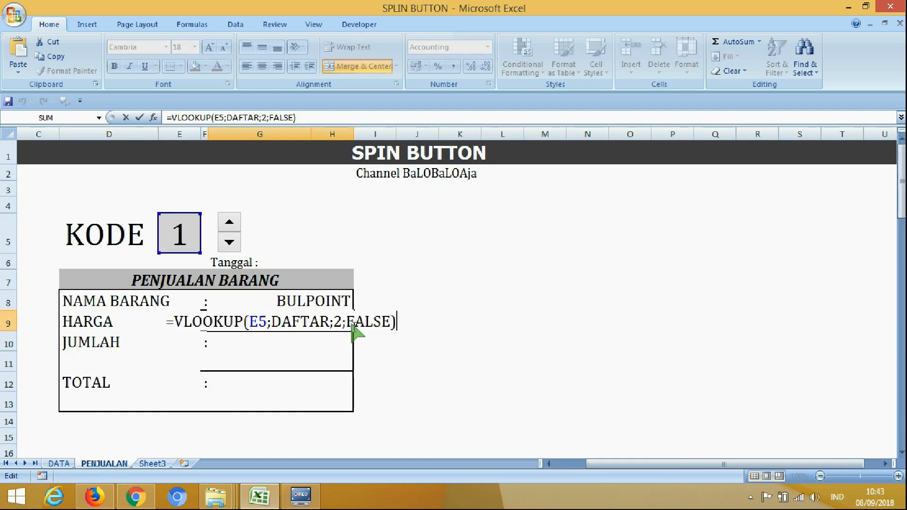
{"action": "left_click", "coordinate": [340, 323]}
{"action": "key", "text": "BackSpace"}
{"action": "type", "text": "3"}
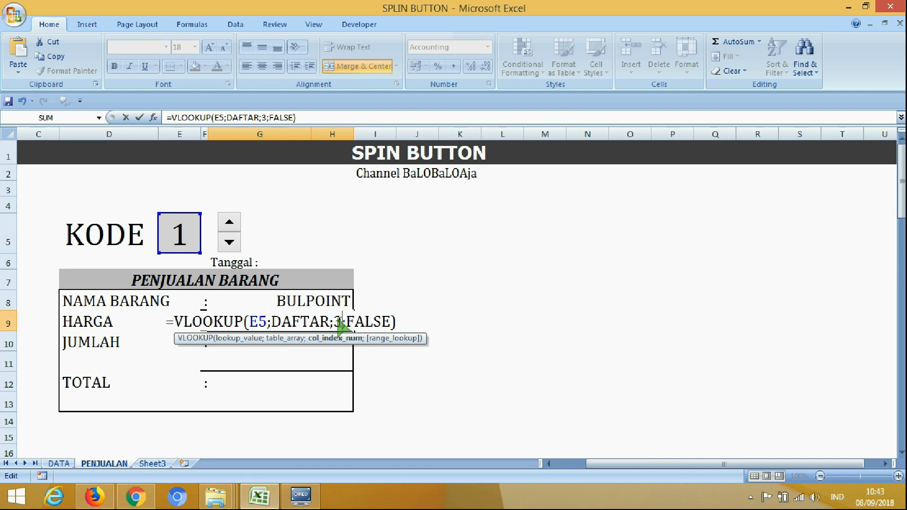
{"action": "key", "text": "Return"}
Step KODE to 2, compare the form's HARGA with the PENSIL 2B row on DATA, and return KODE to 0.
{"action": "left_click", "coordinate": [229, 223]}
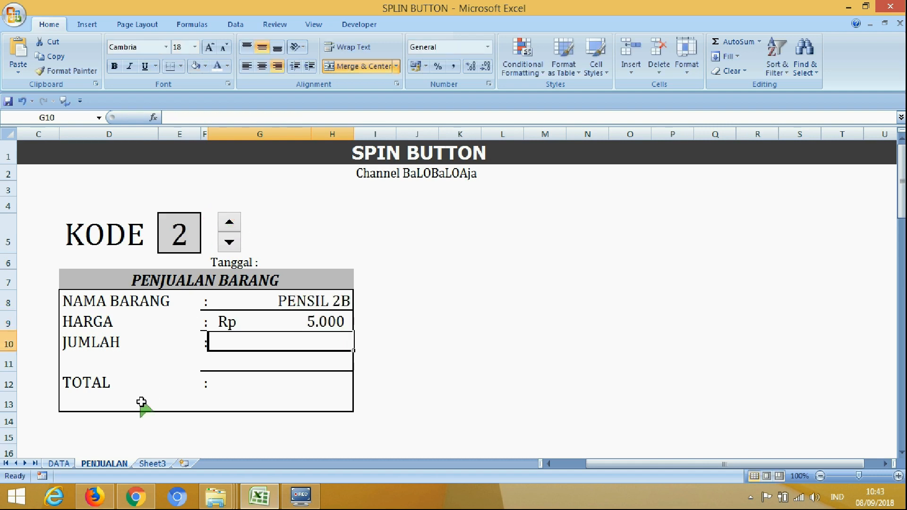
{"action": "left_click", "coordinate": [57, 462]}
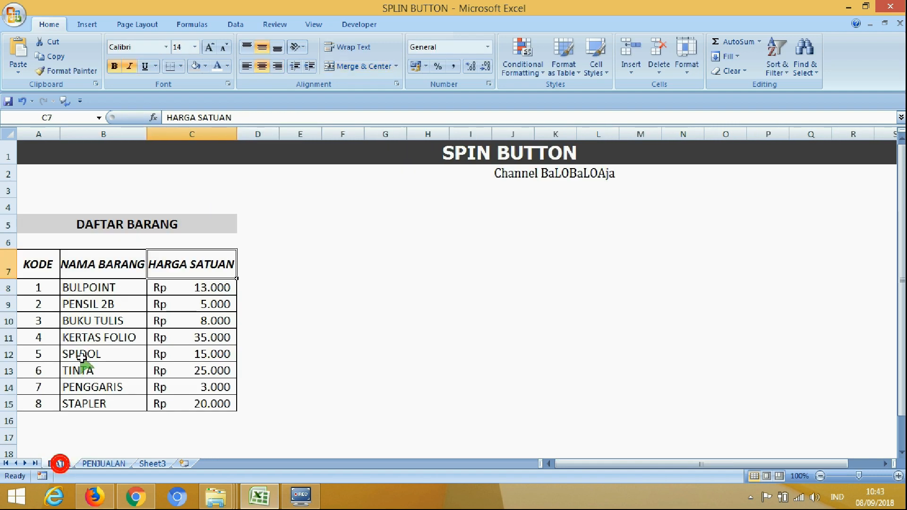
{"action": "left_click", "coordinate": [179, 302]}
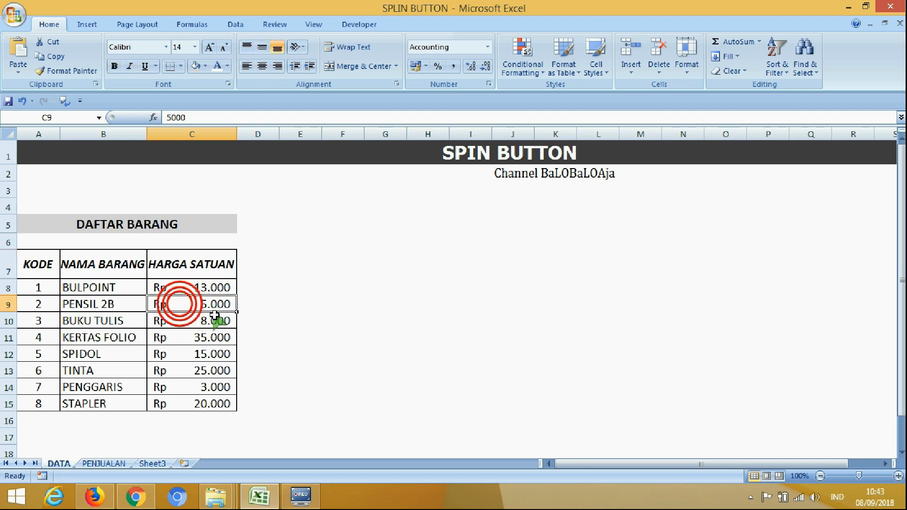
{"action": "left_click", "coordinate": [114, 463]}
{"action": "left_click_drag", "start_coordinate": [363, 279], "coordinate": [455, 304]}
{"action": "left_click_drag", "start_coordinate": [267, 270], "coordinate": [338, 299]}
{"action": "left_click", "coordinate": [338, 300]}
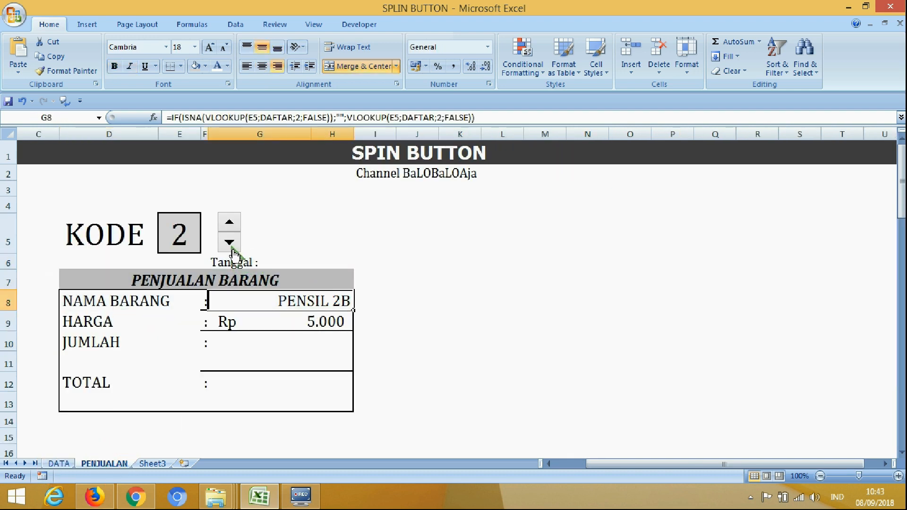
{"action": "double_click", "coordinate": [229, 242]}
Insert IF(ISNA( in front of VLOOKUP in the HARGA cell G9 formula.
{"action": "left_click", "coordinate": [291, 323]}
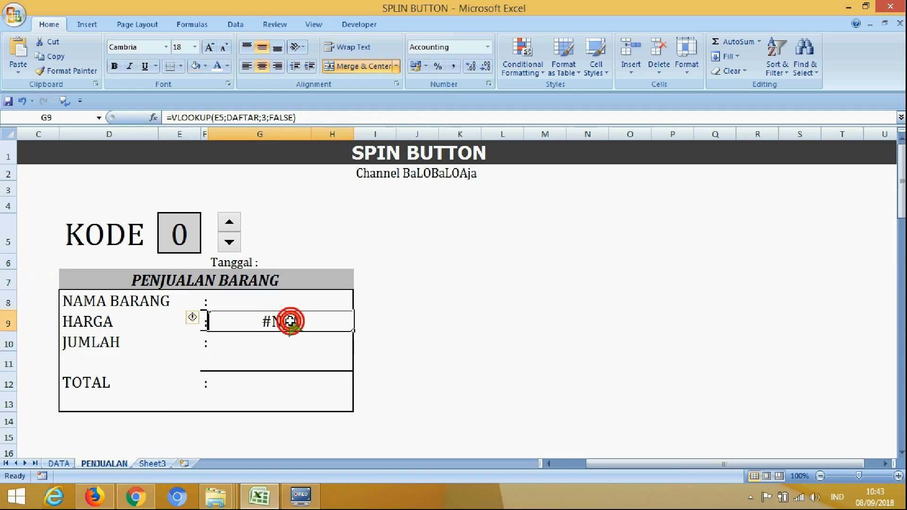
{"action": "key", "text": "F2"}
{"action": "left_click", "coordinate": [175, 322]}
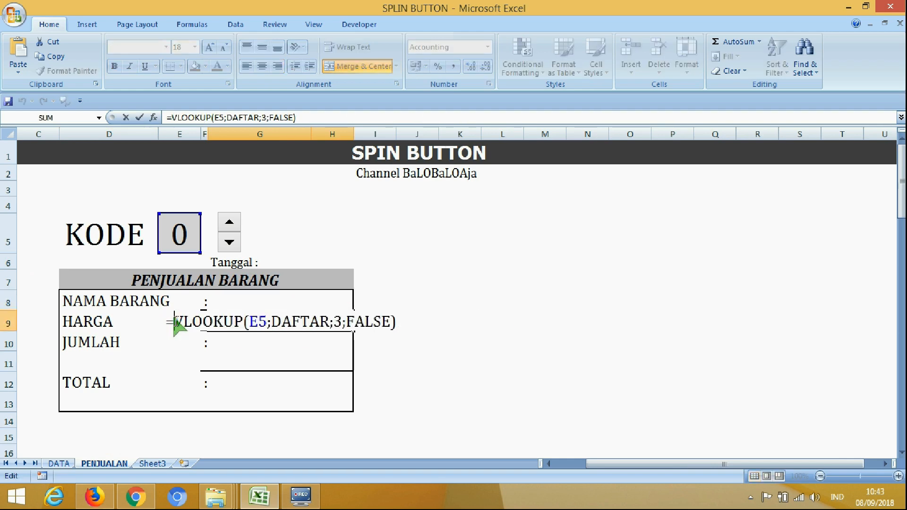
{"action": "type", "text": "IF(IS"}
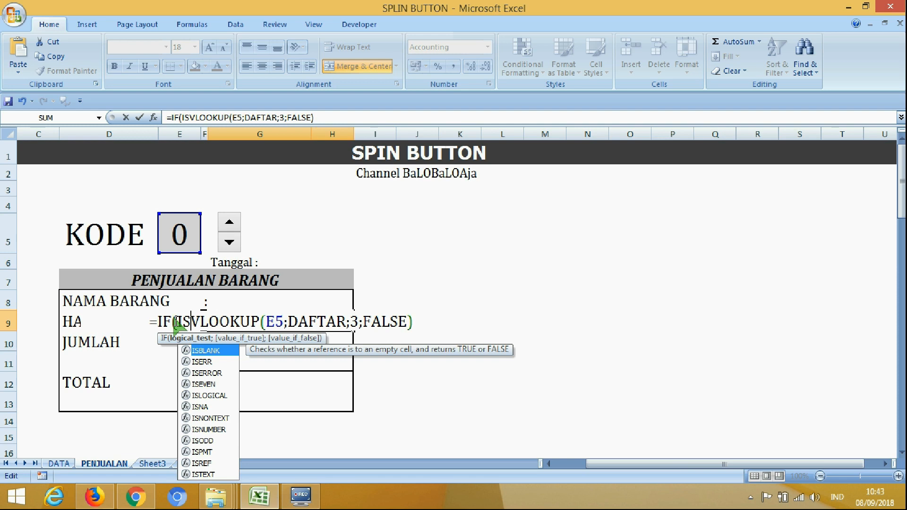
{"action": "type", "text": "NA("}
Close the ISNA test around the VLOOKUP in HARGA cell G9 and add "" as the value if true.
{"action": "key", "text": "Right"}
{"action": "key", "text": "Right"}
{"action": "key", "text": "Right"}
{"action": "key", "text": "Right"}
{"action": "key", "text": "Right"}
{"action": "key", "text": "Right"}
{"action": "key", "text": "Right"}
{"action": "key", "text": "Right"}
{"action": "key", "text": "Right"}
{"action": "key", "text": "Right"}
{"action": "key", "text": "Right"}
{"action": "key", "text": "Right"}
{"action": "key", "text": "Right"}
{"action": "key", "text": "Right"}
{"action": "key", "text": "Right"}
{"action": "key", "text": "Right"}
{"action": "key", "text": "Right"}
{"action": "key", "text": "Right"}
{"action": "key", "text": "Right"}
{"action": "key", "text": "Right"}
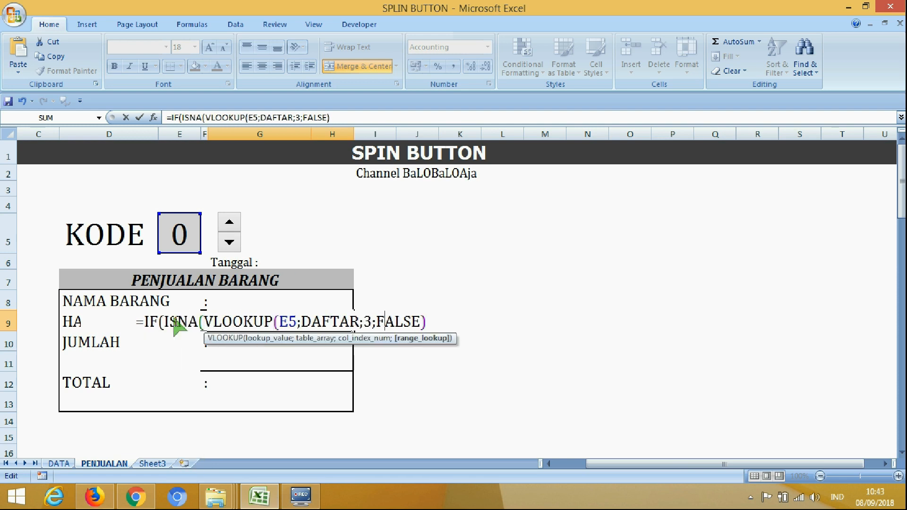
{"action": "key", "text": "Right"}
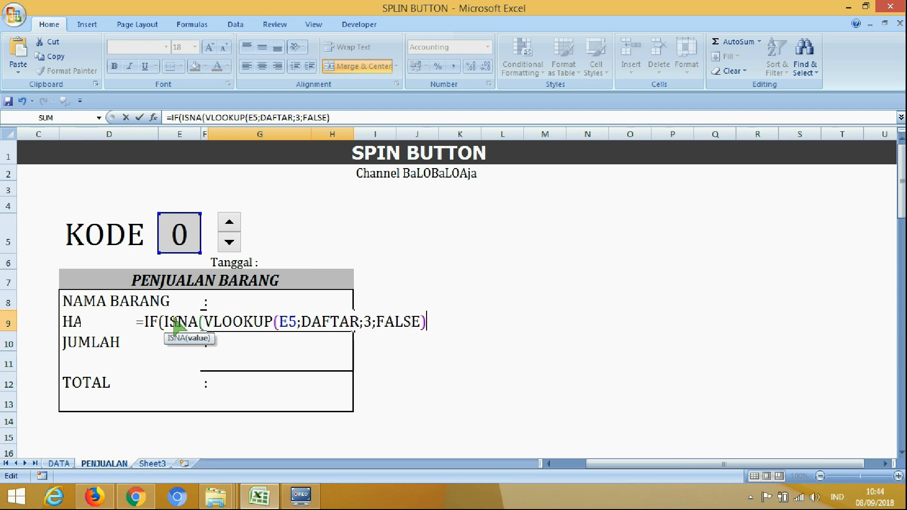
{"action": "type", "text": ");"}
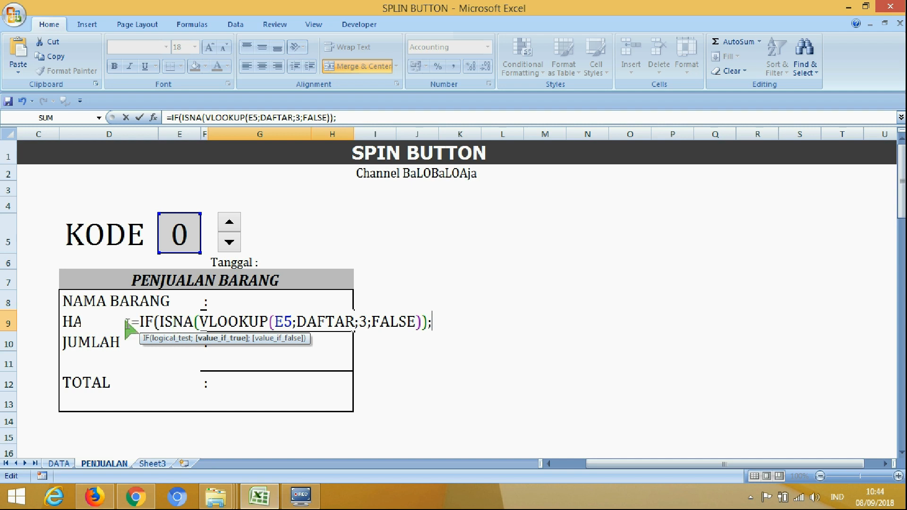
{"action": "key", "text": "BackSpace"}
{"action": "key", "text": "BackSpace"}
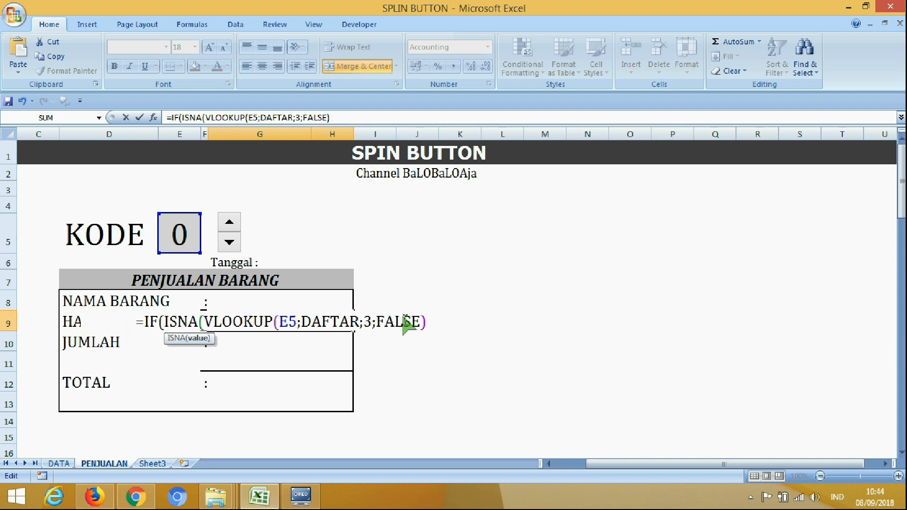
{"action": "type", "text": ");\"\""}
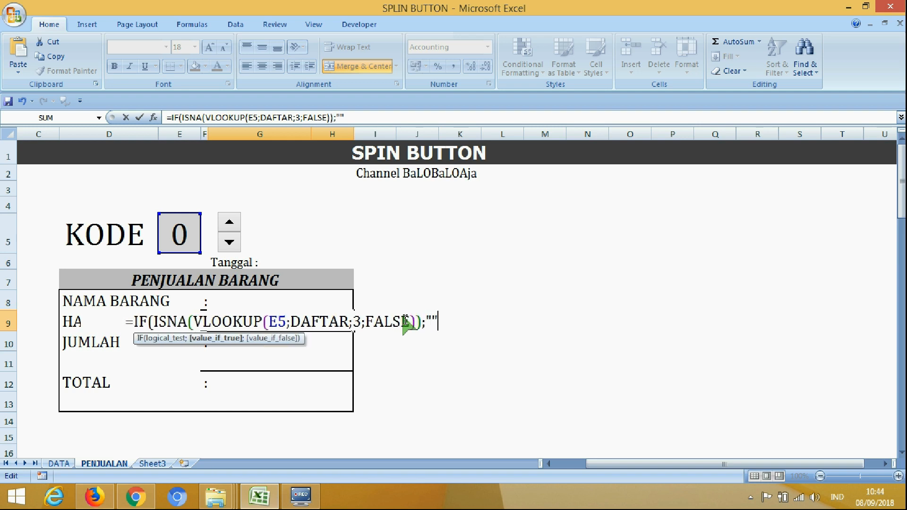
Complete the HARGA formula with VLOOKUP(E5;DAFTAR;3;FALSE) as the value if false, and review it in cell G9.
{"action": "type", "text": ";VL"}
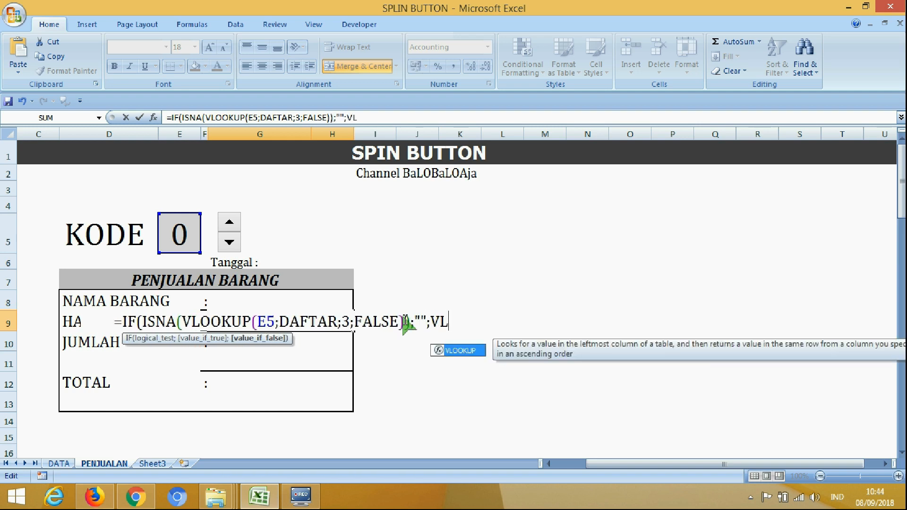
{"action": "type", "text": "OOKUP("}
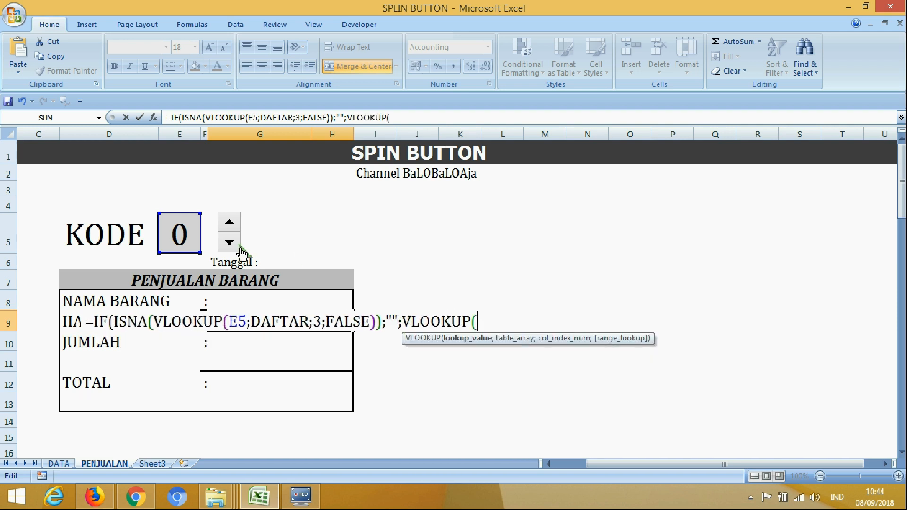
{"action": "left_click", "coordinate": [176, 234]}
{"action": "type", "text": ";DAFTAR"}
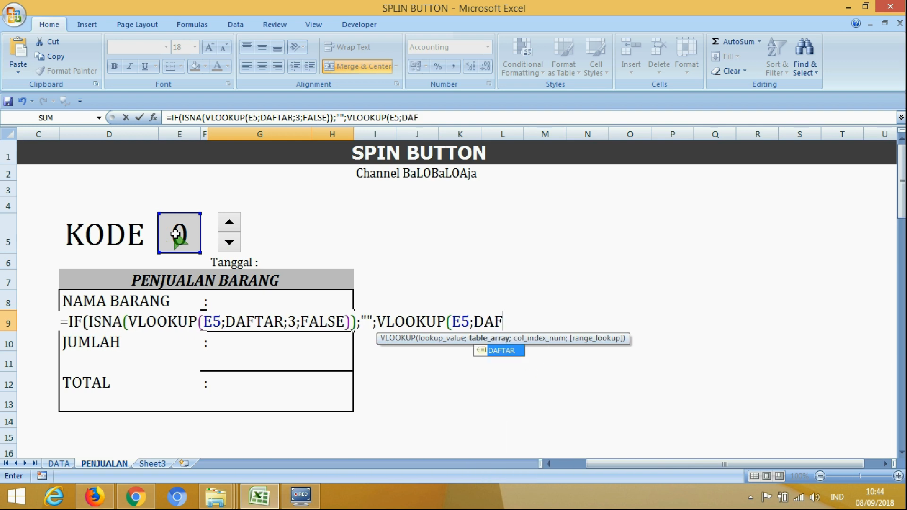
{"action": "type", "text": ";3"}
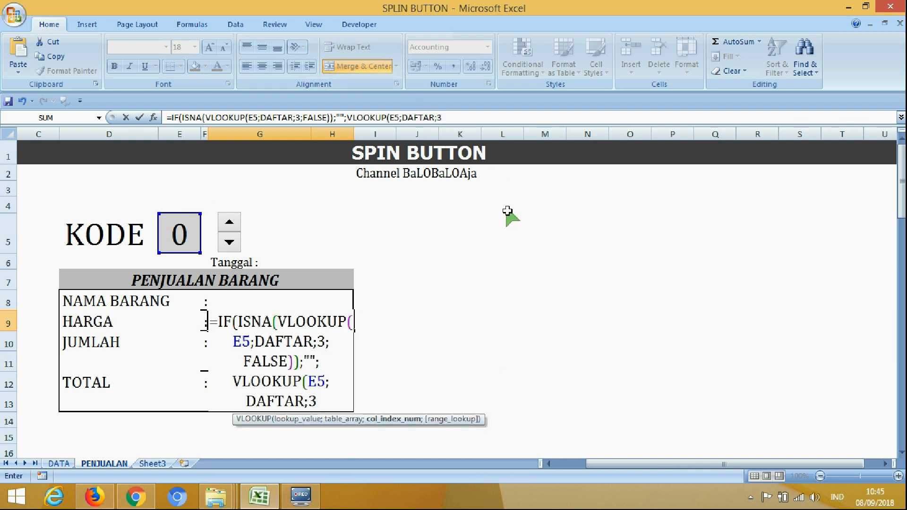
{"action": "type", "text": ";FALSE)"}
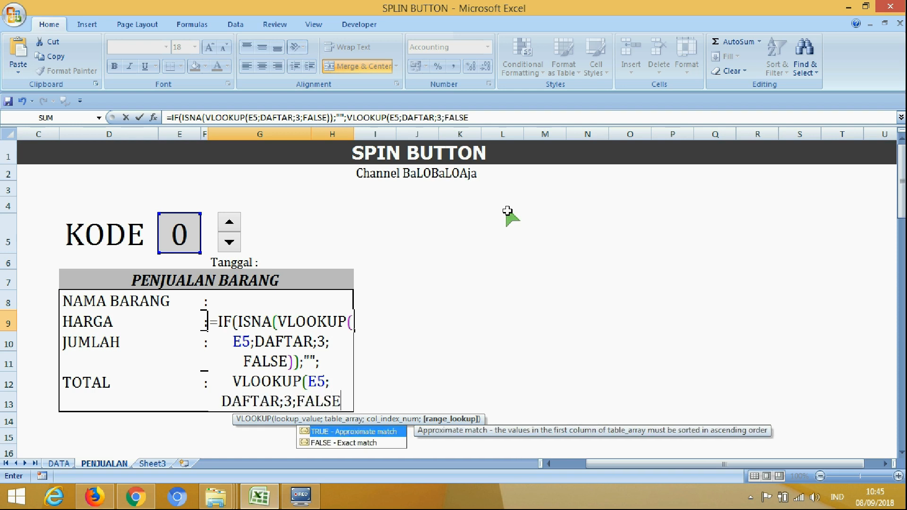
{"action": "type", "text": ")"}
{"action": "key", "text": "Return"}
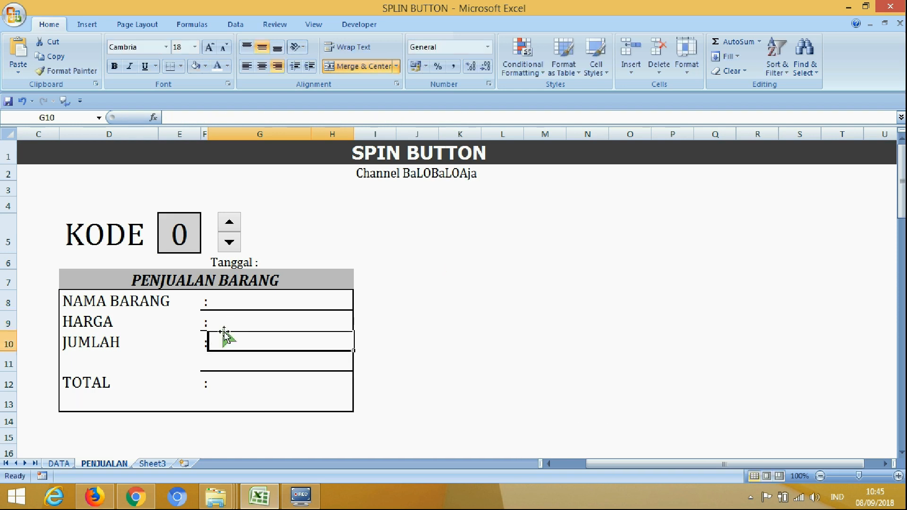
{"action": "left_click", "coordinate": [238, 322]}
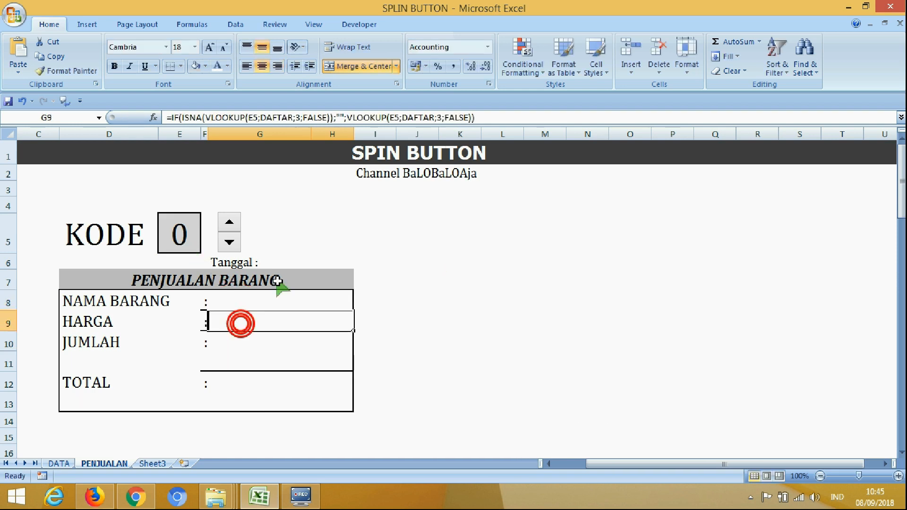
{"action": "left_click", "coordinate": [493, 117]}
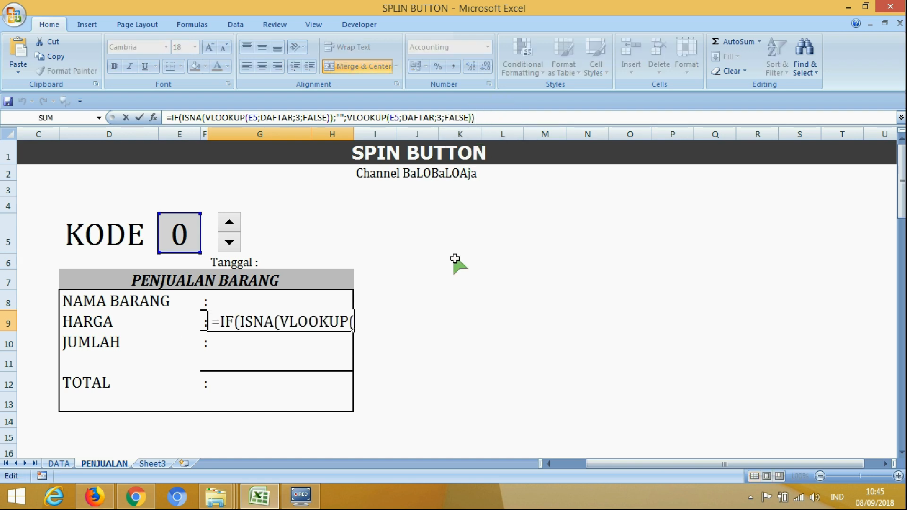
{"action": "key", "text": "Return"}
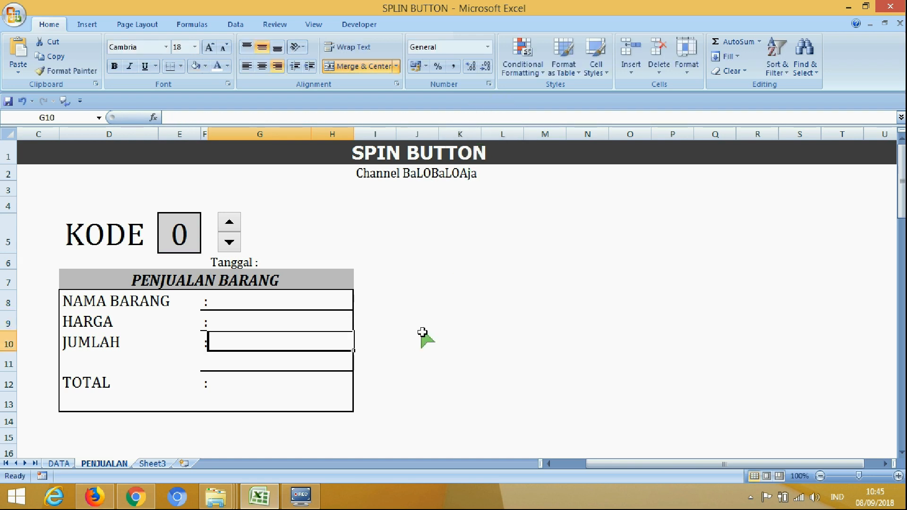
Step KODE up to 3 and compare the form's name and price with the DATA sheet.
{"action": "left_click", "coordinate": [230, 222]}
{"action": "left_click", "coordinate": [230, 222]}
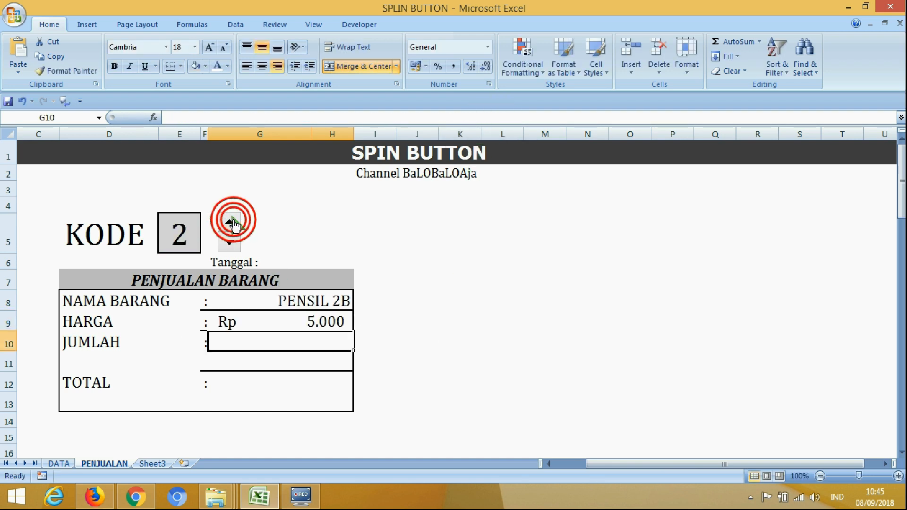
{"action": "left_click", "coordinate": [58, 463]}
{"action": "left_click", "coordinate": [179, 319]}
{"action": "left_click", "coordinate": [108, 463]}
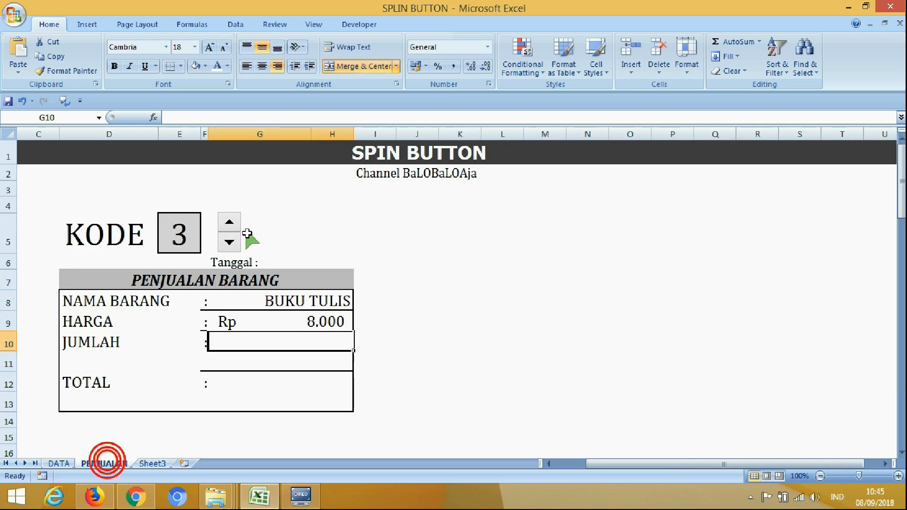
Step KODE up to 9 and back to 8 to test the lookups with existing and missing codes.
{"action": "left_click", "coordinate": [230, 223]}
{"action": "left_click", "coordinate": [230, 222]}
{"action": "left_click", "coordinate": [230, 223]}
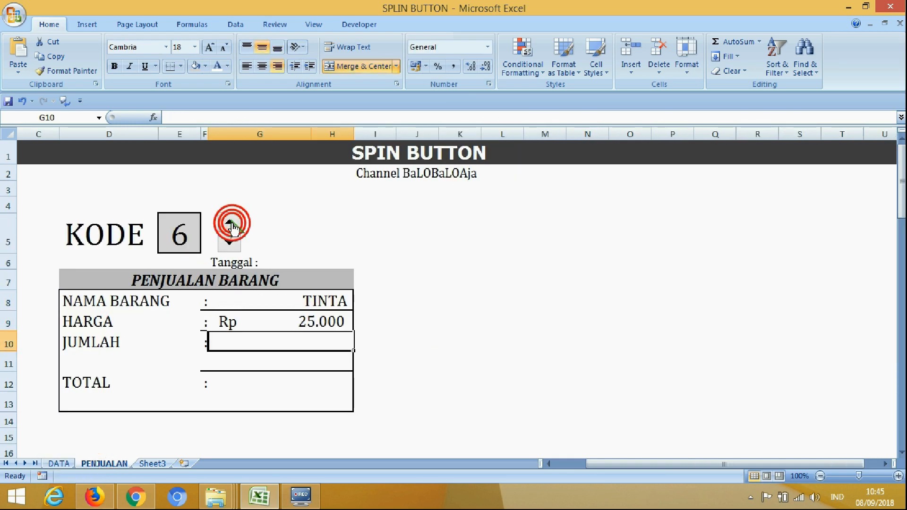
{"action": "left_click", "coordinate": [230, 223]}
{"action": "left_click", "coordinate": [230, 223]}
{"action": "left_click", "coordinate": [230, 223]}
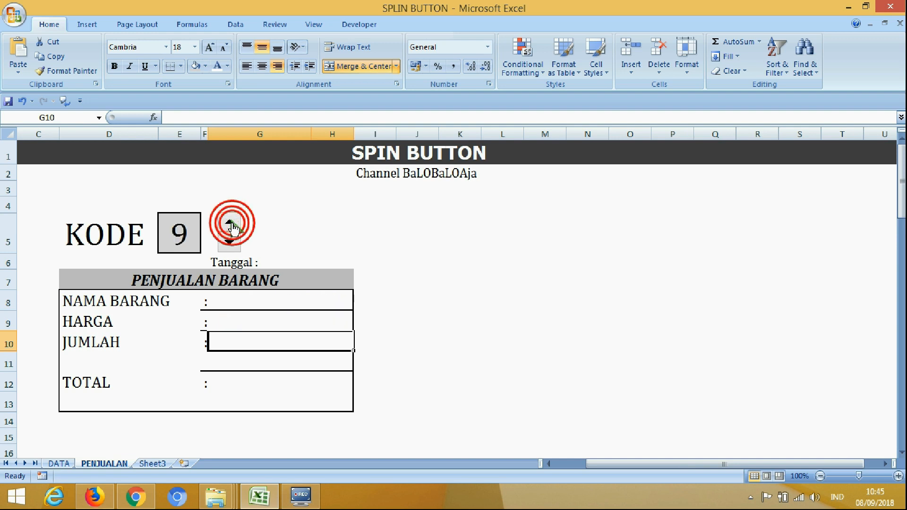
{"action": "left_click", "coordinate": [230, 223]}
{"action": "left_click", "coordinate": [229, 241]}
Enter 1 directly in the KODE cell E5, step it up to 3 and back down to 2.
{"action": "left_click", "coordinate": [180, 233]}
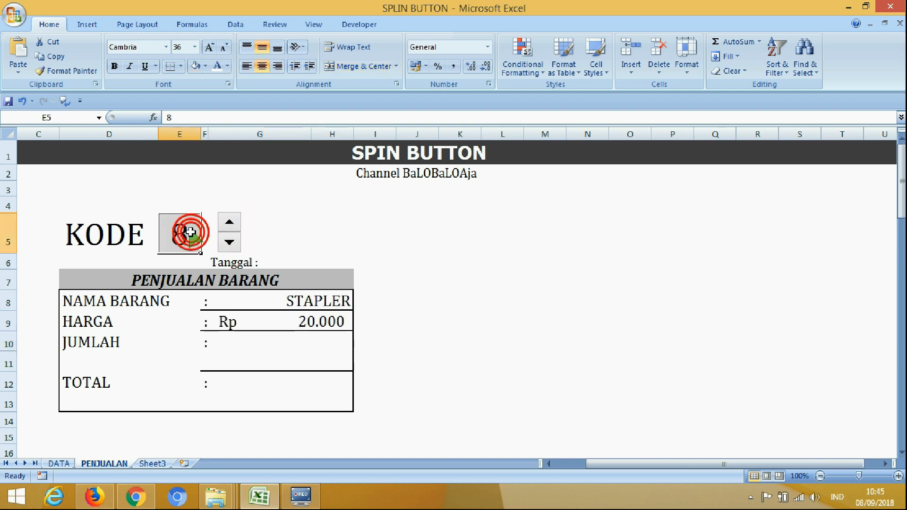
{"action": "type", "text": "1"}
{"action": "key", "text": "Return"}
{"action": "left_click", "coordinate": [228, 223]}
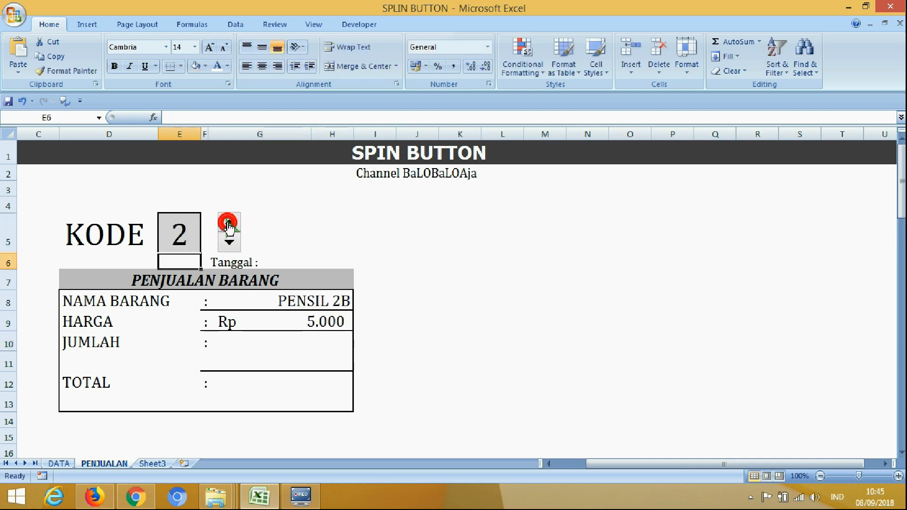
{"action": "left_click", "coordinate": [229, 222]}
{"action": "left_click", "coordinate": [229, 240]}
Enter a JUMLAH quantity of 5 in cell G10.
{"action": "left_click", "coordinate": [286, 342]}
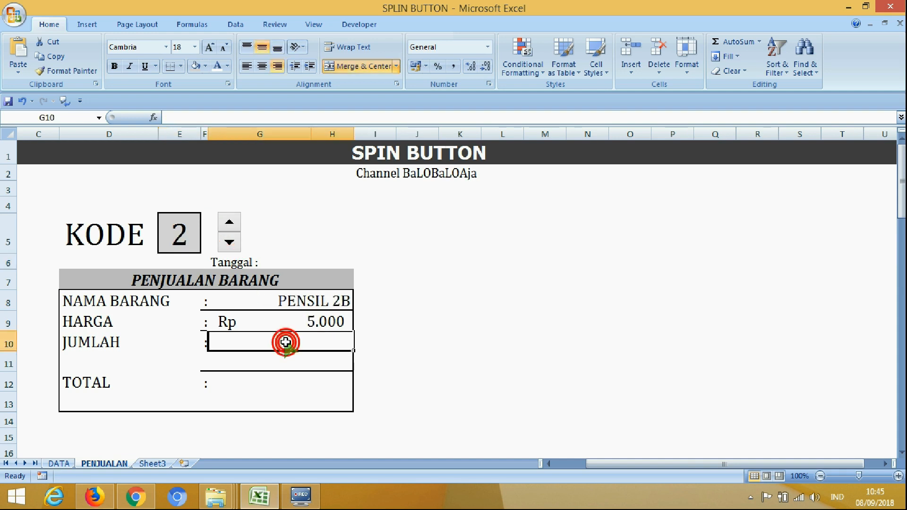
{"action": "type", "text": "5"}
{"action": "key", "text": "Return"}
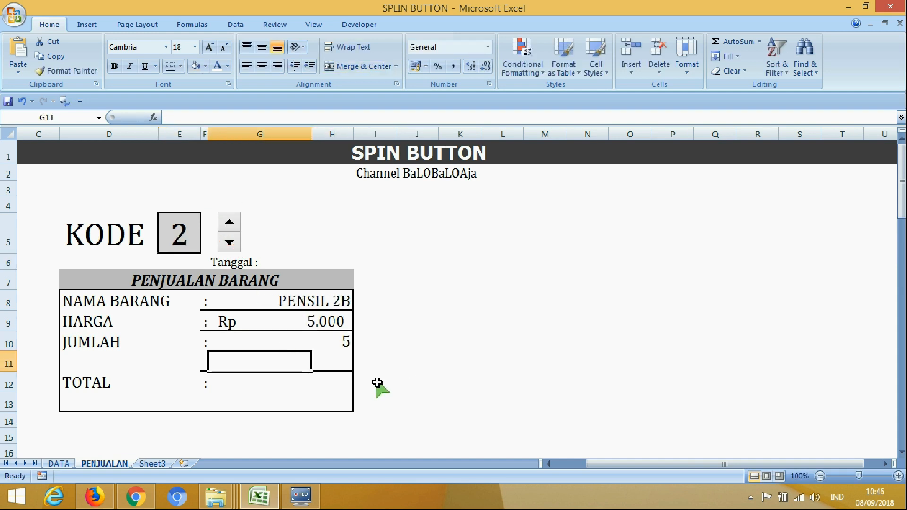
Enter a formula in TOTAL cell G12 that multiplies HARGA (G9) by JUMLAH (G10).
{"action": "left_click", "coordinate": [325, 383]}
{"action": "type", "text": "="}
{"action": "left_click", "coordinate": [339, 344]}
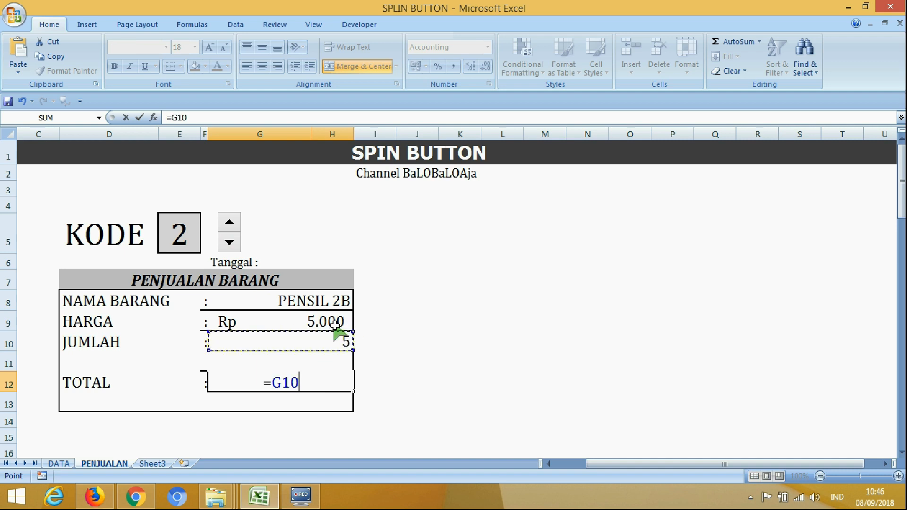
{"action": "left_click", "coordinate": [334, 321]}
{"action": "type", "text": "*"}
{"action": "left_click", "coordinate": [338, 343]}
{"action": "key", "text": "Return"}
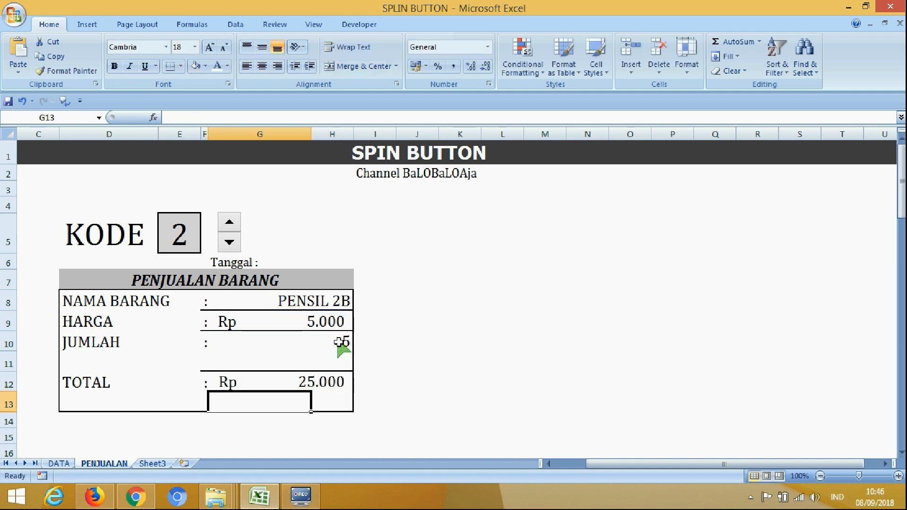
Step KODE up to 7 to check that TOTAL recalculates for each item.
{"action": "left_click", "coordinate": [444, 357]}
{"action": "left_click", "coordinate": [236, 222]}
{"action": "left_click", "coordinate": [235, 222]}
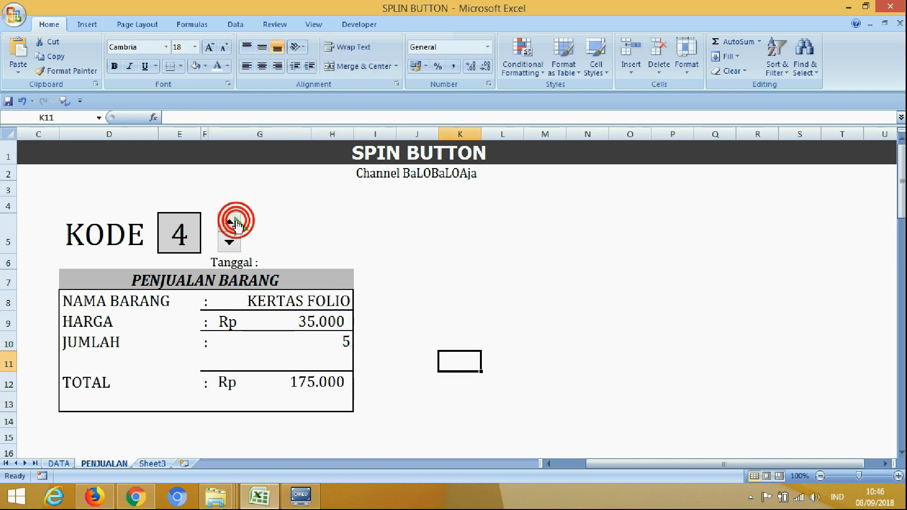
{"action": "left_click", "coordinate": [235, 222]}
{"action": "left_click", "coordinate": [236, 222]}
{"action": "left_click", "coordinate": [236, 222]}
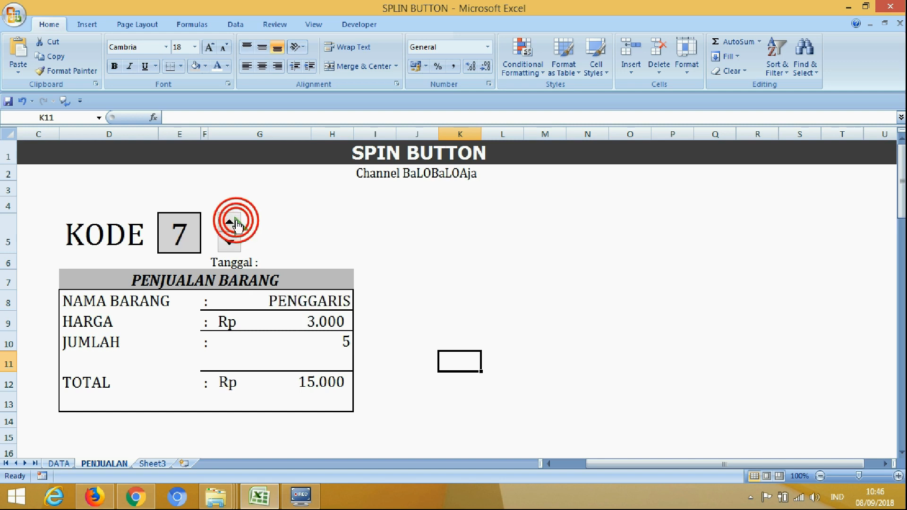
Test TOTAL with a JUMLAH of 20, stepping KODE up to 8 and down to 6.
{"action": "left_click", "coordinate": [308, 340]}
{"action": "type", "text": "20"}
{"action": "key", "text": "Return"}
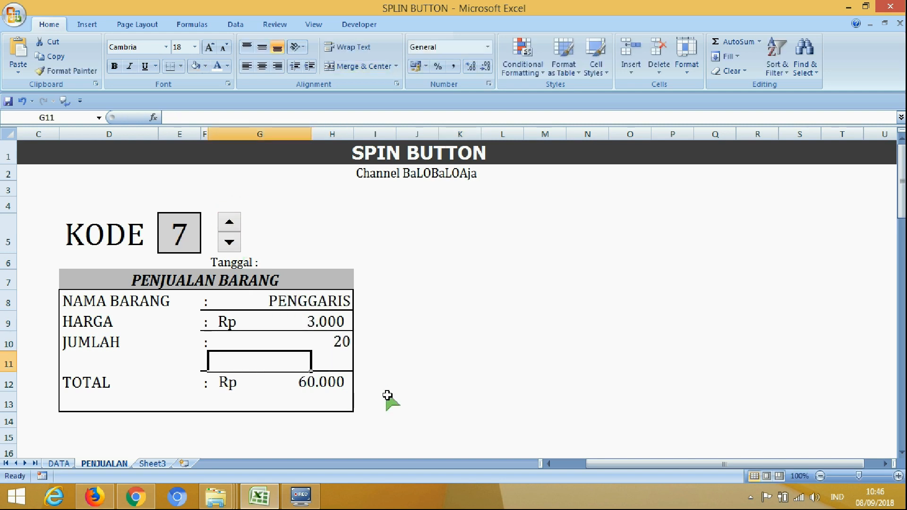
{"action": "left_click", "coordinate": [230, 223]}
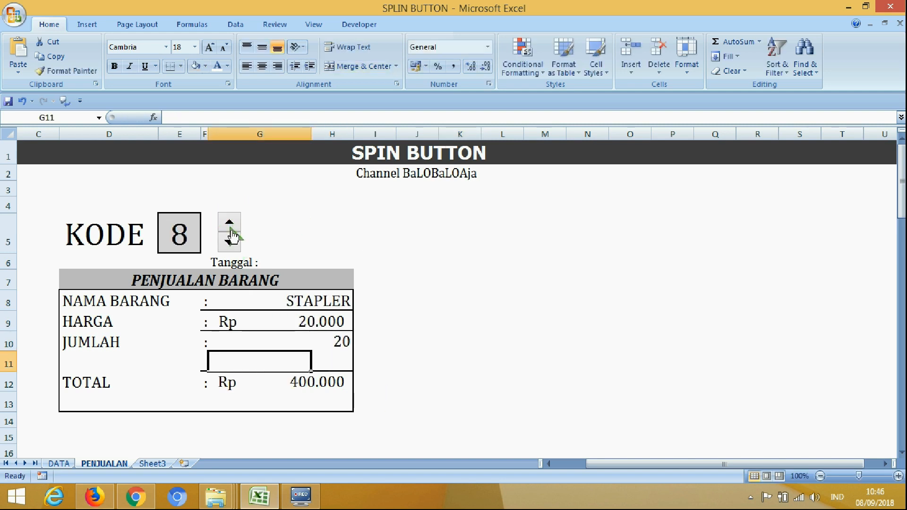
{"action": "left_click", "coordinate": [231, 240]}
{"action": "left_click", "coordinate": [231, 243]}
Set JUMLAH to 3 and step KODE upward from 6 to test TOTAL.
{"action": "left_click", "coordinate": [303, 344]}
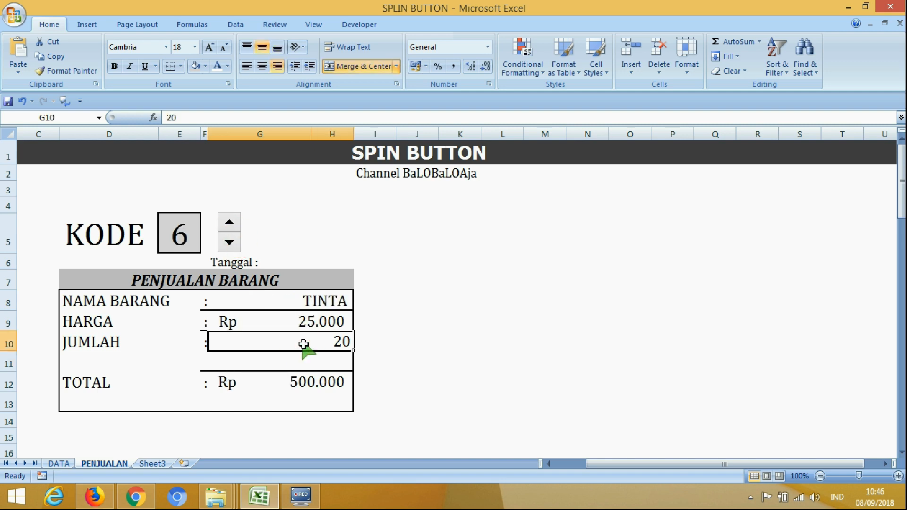
{"action": "type", "text": "3"}
{"action": "key", "text": "Return"}
{"action": "left_click", "coordinate": [231, 223]}
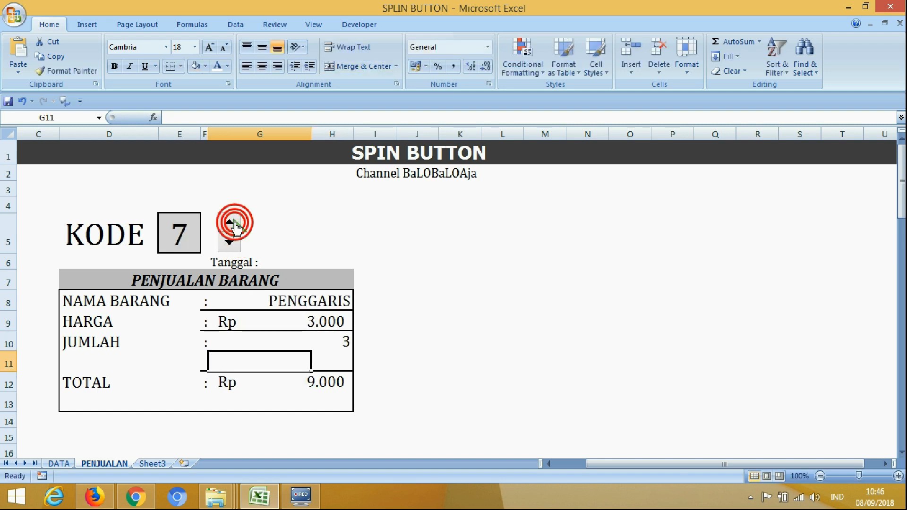
{"action": "left_click", "coordinate": [231, 223]}
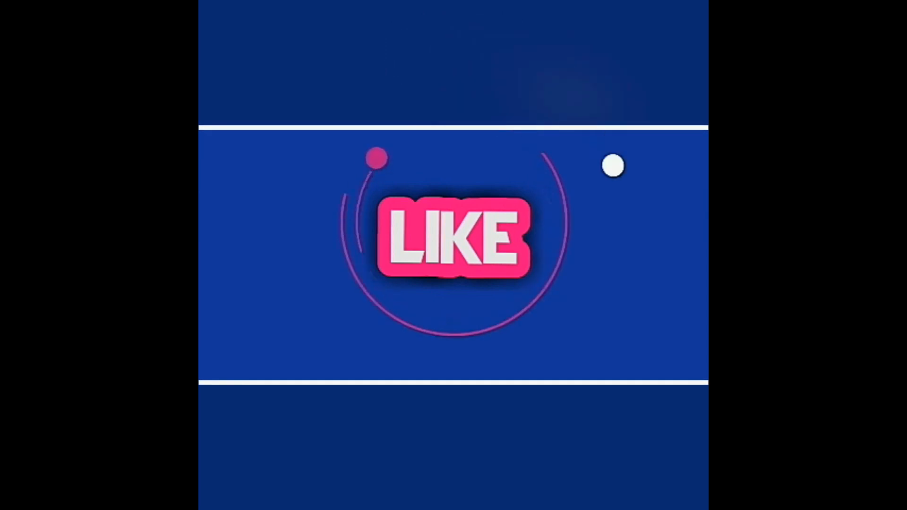